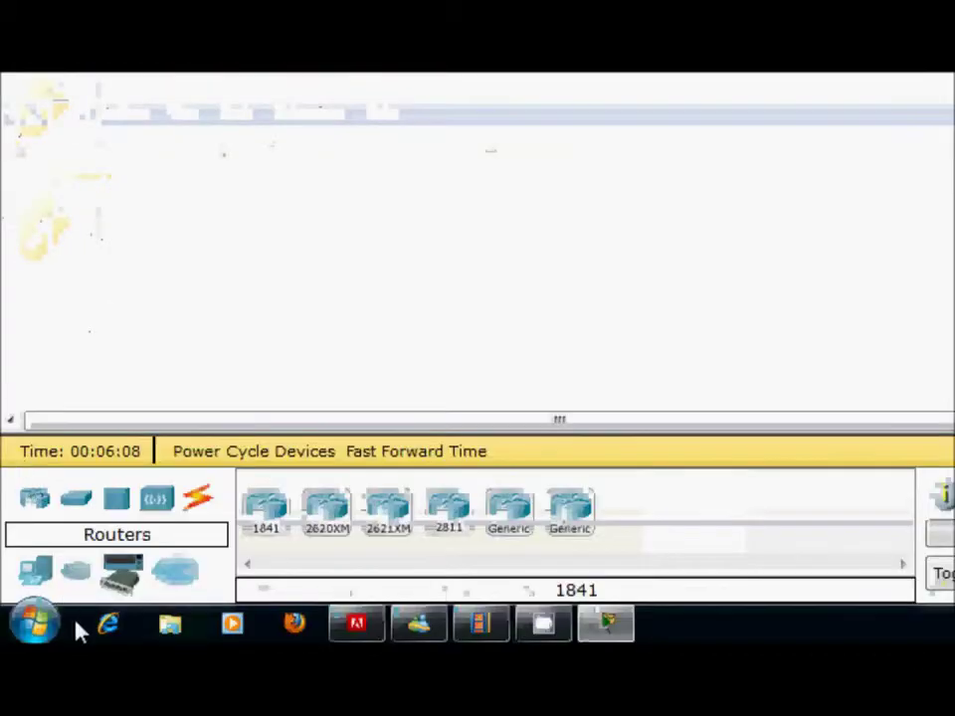
Place two custom-made 1841 WIC-2T routers side by side in the empty workspace.
click(117, 587)
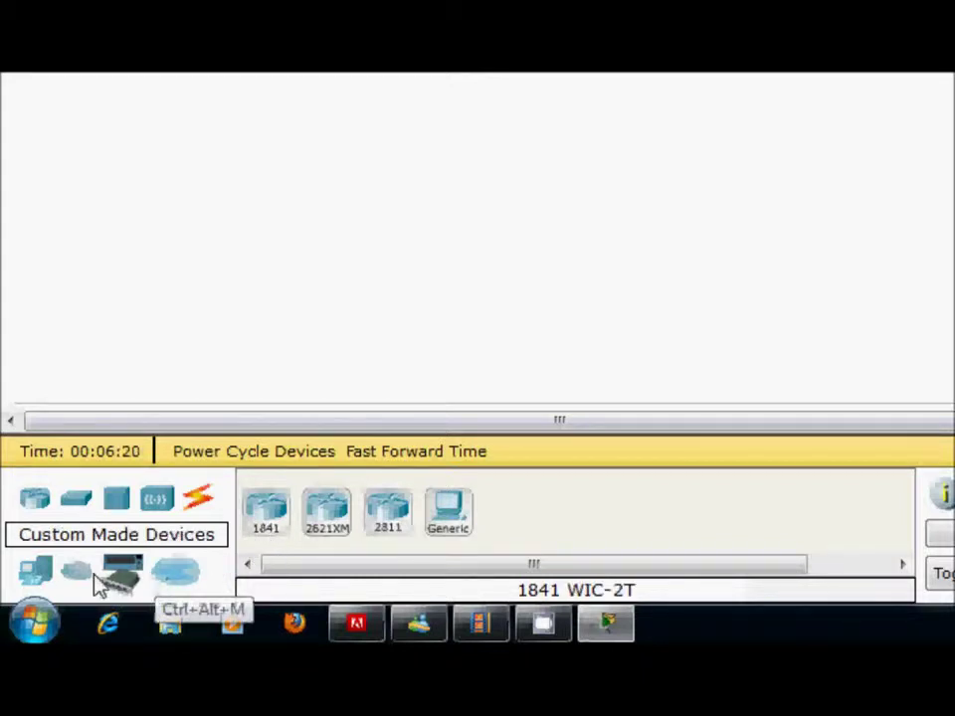
click(264, 528)
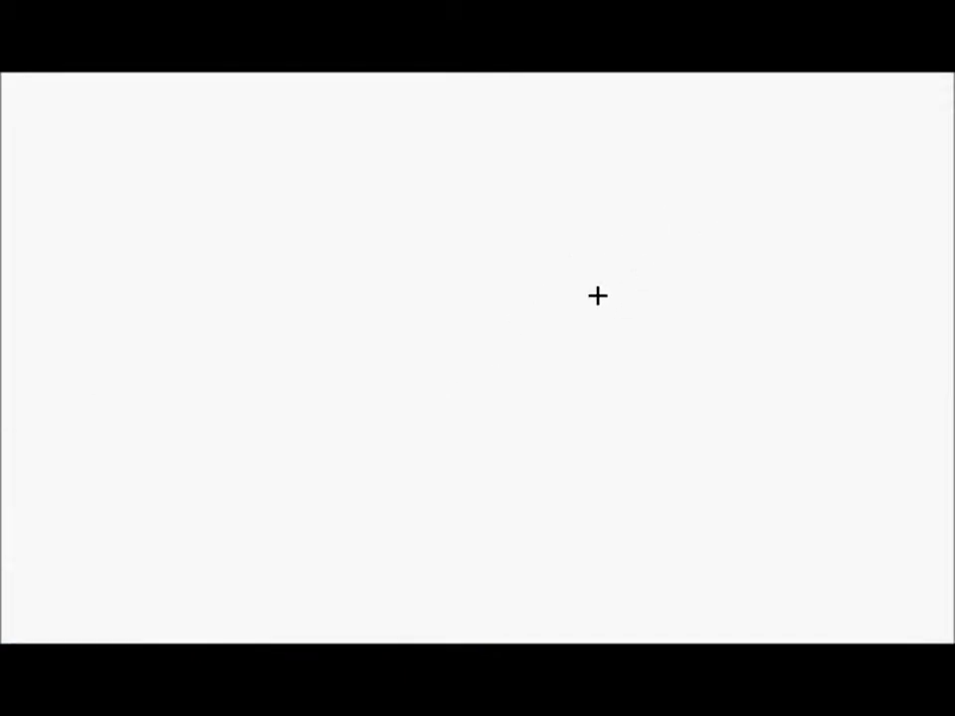
click(597, 295)
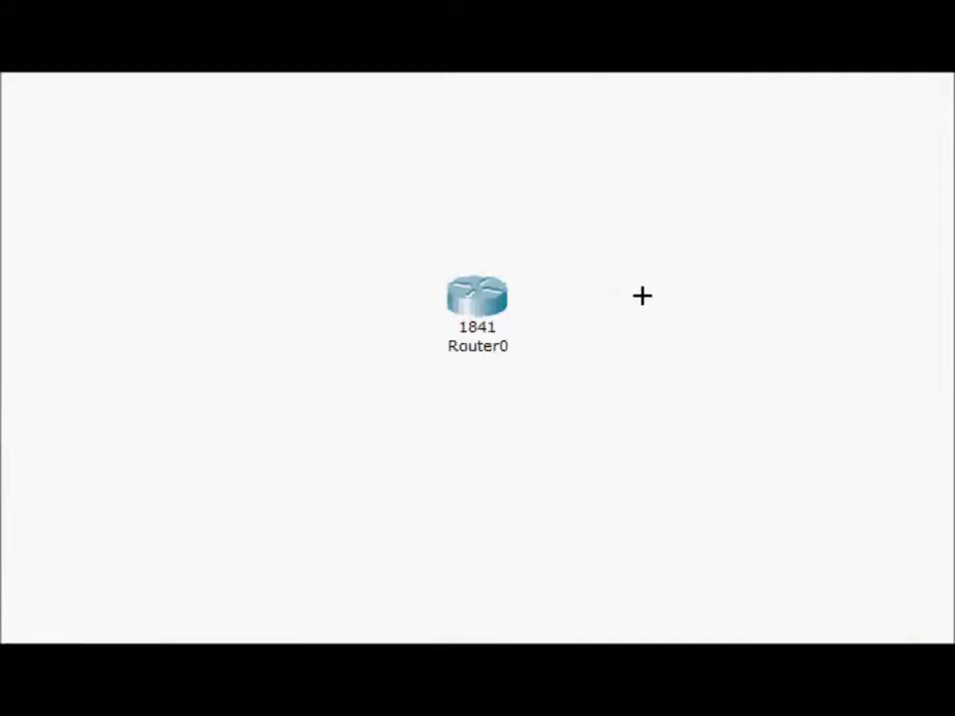
click(644, 295)
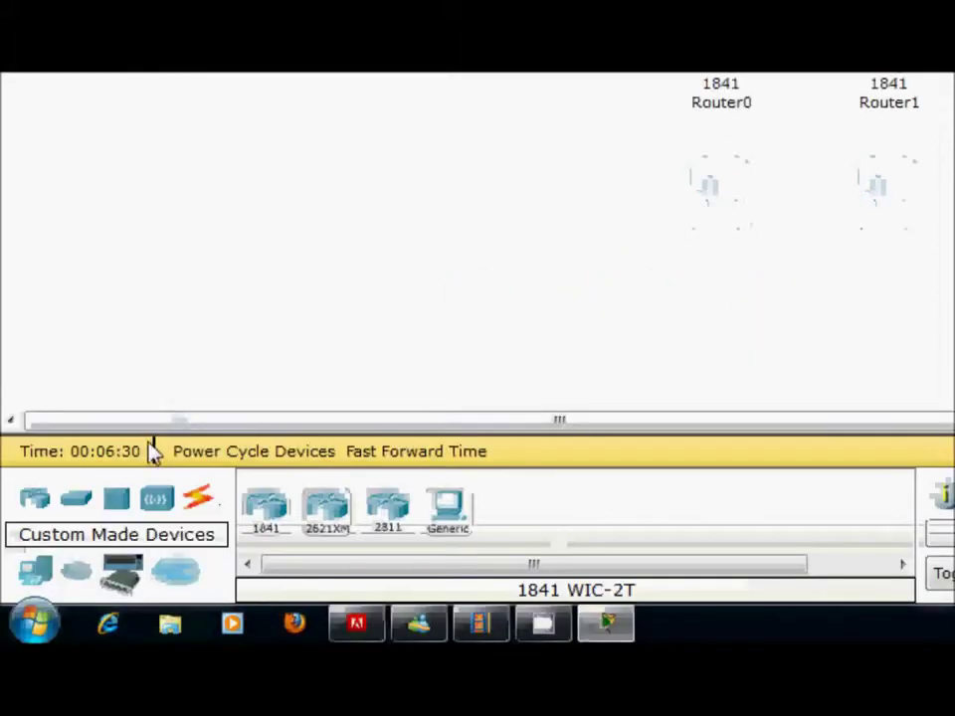
Add two 2950-24 switches, one on the outer side of each router.
click(79, 503)
click(265, 511)
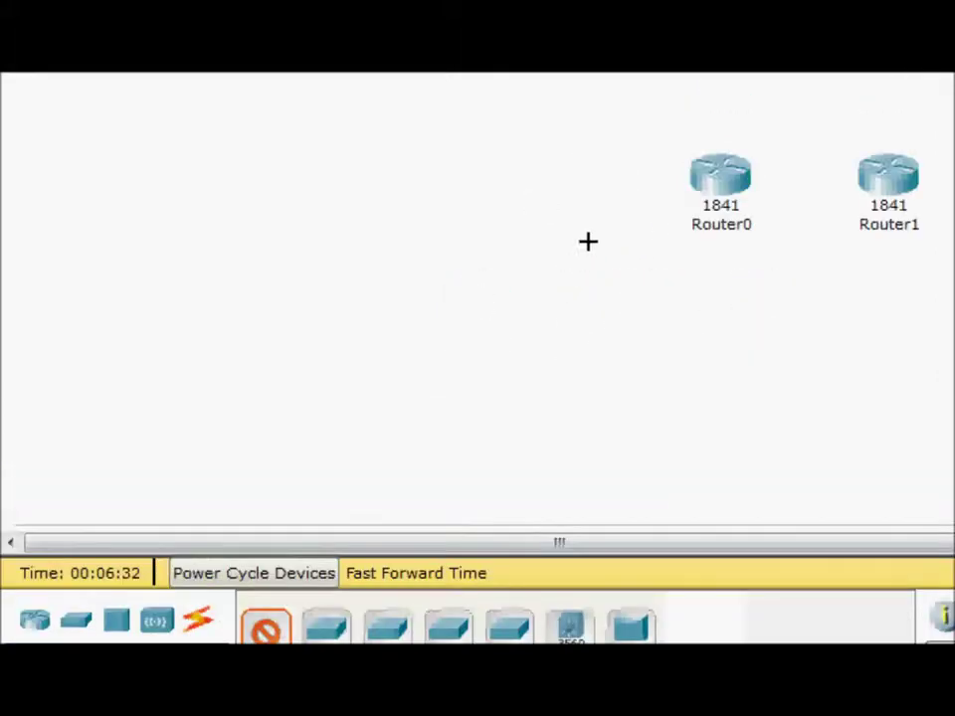
click(584, 286)
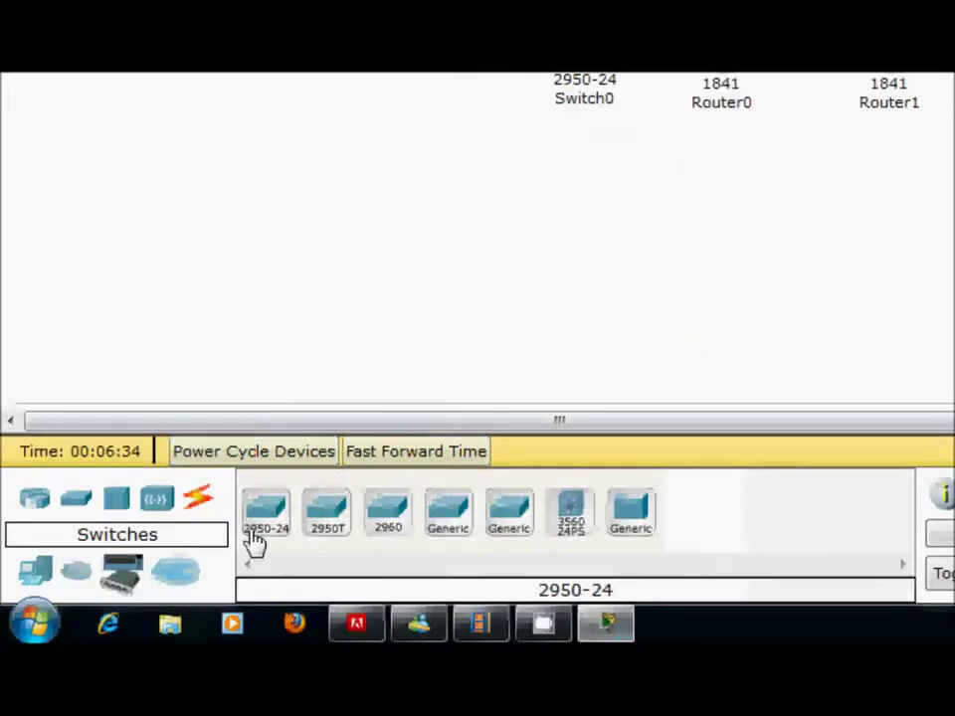
click(639, 306)
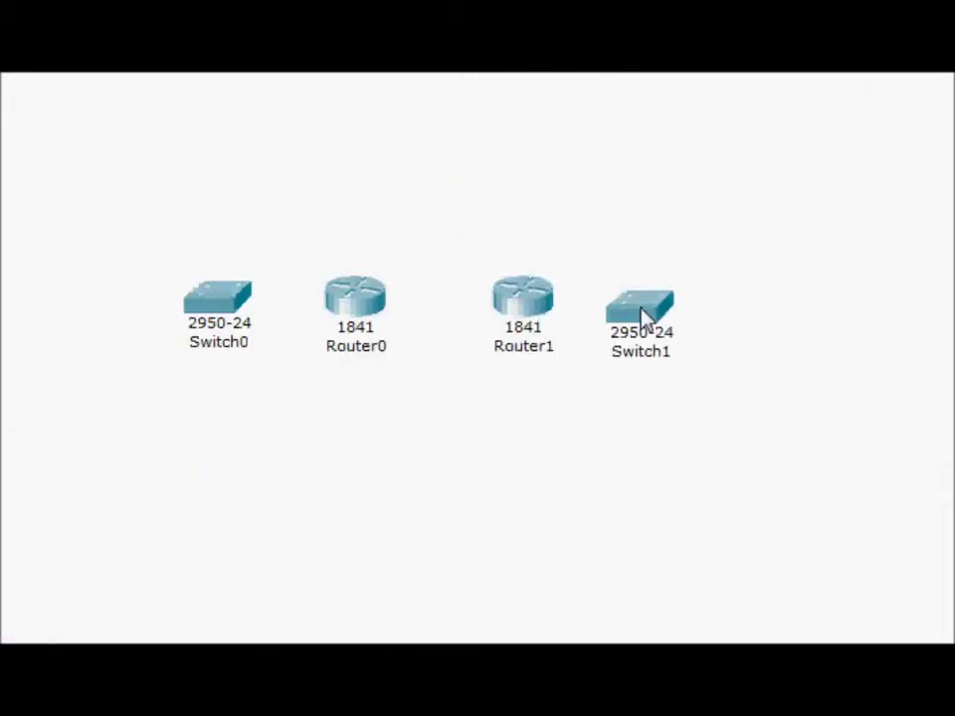
Add two generic PCs, one on the outer side of each switch.
click(35, 580)
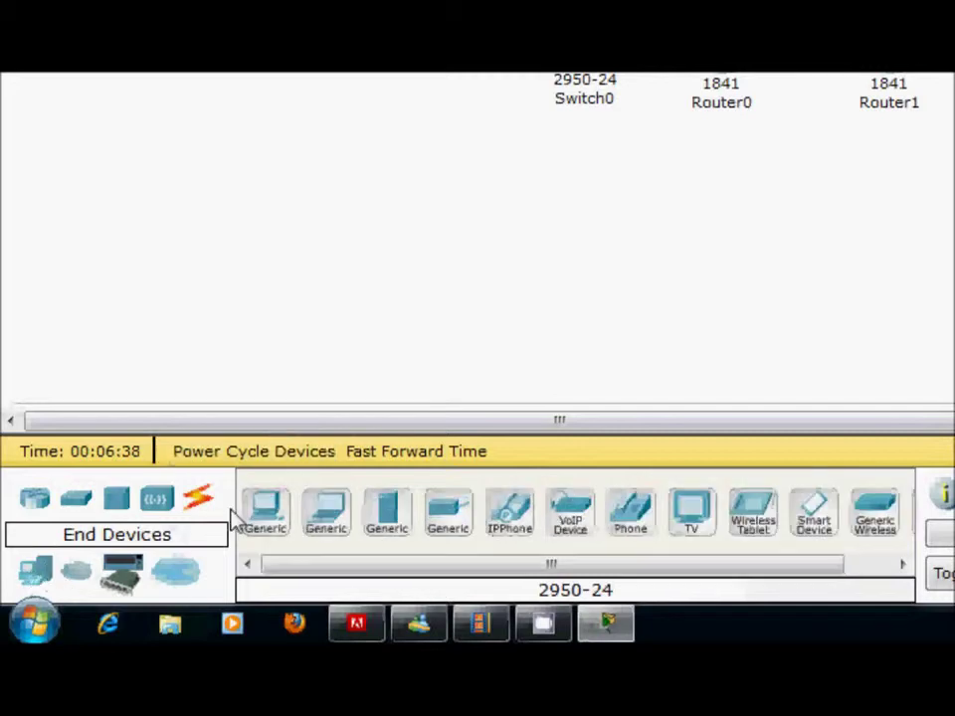
click(249, 514)
click(441, 295)
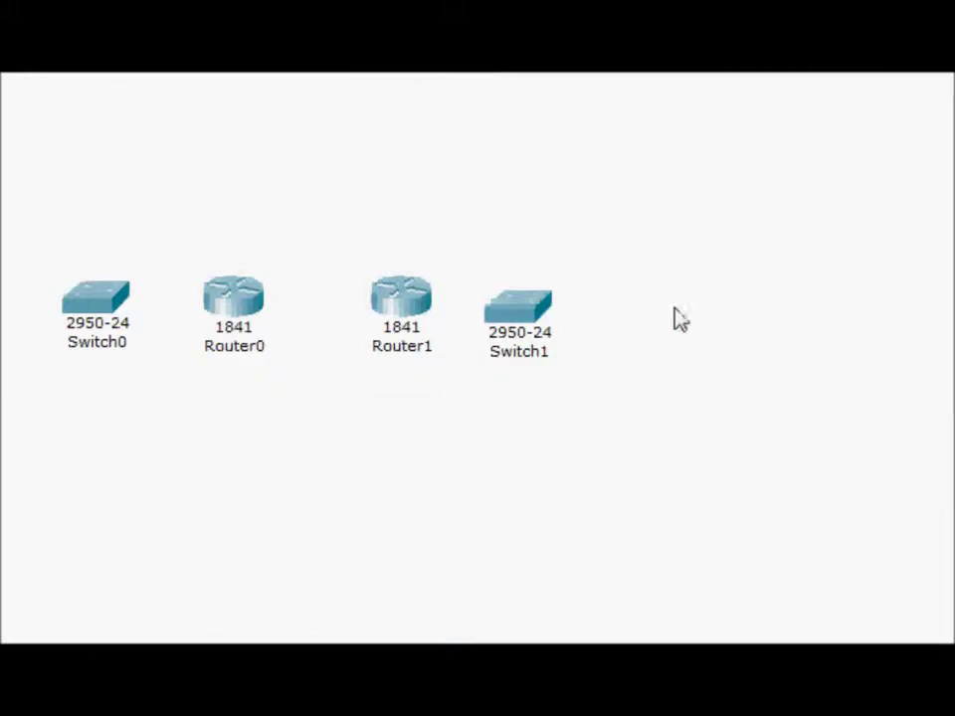
click(679, 318)
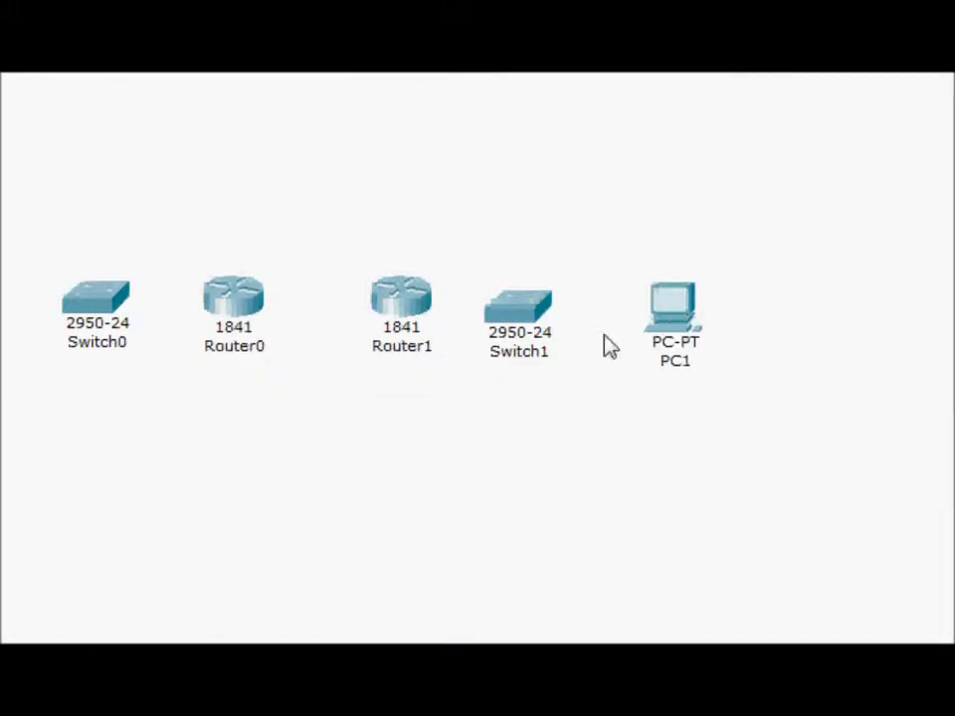
Connect PC0's FastEthernet port to FastEthernet0/2 on Switch0 with a copper straight-through cable.
click(203, 504)
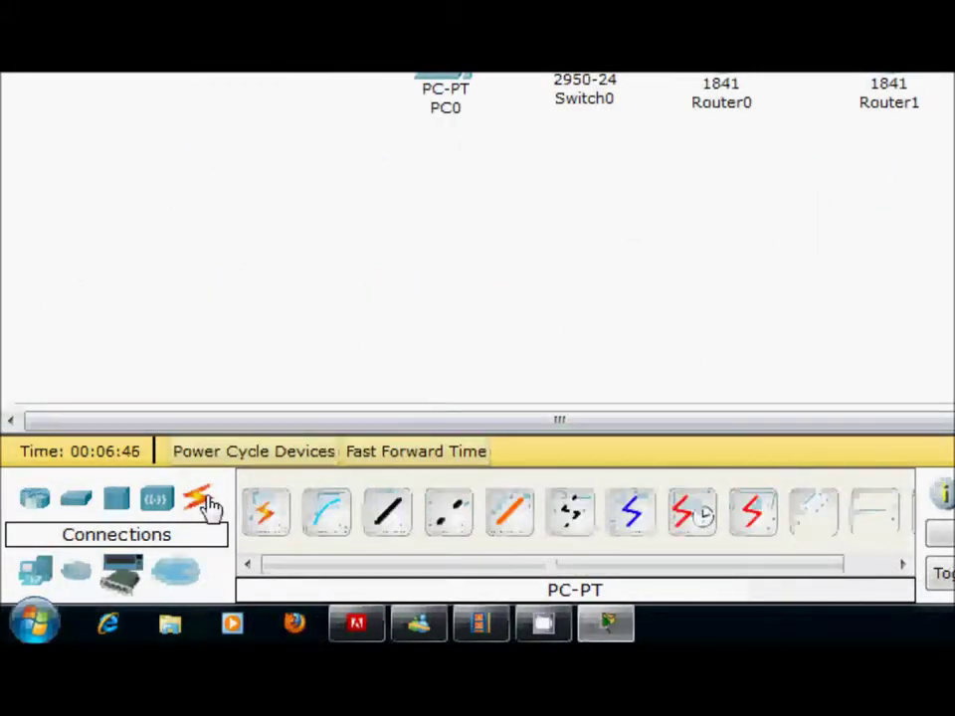
click(406, 519)
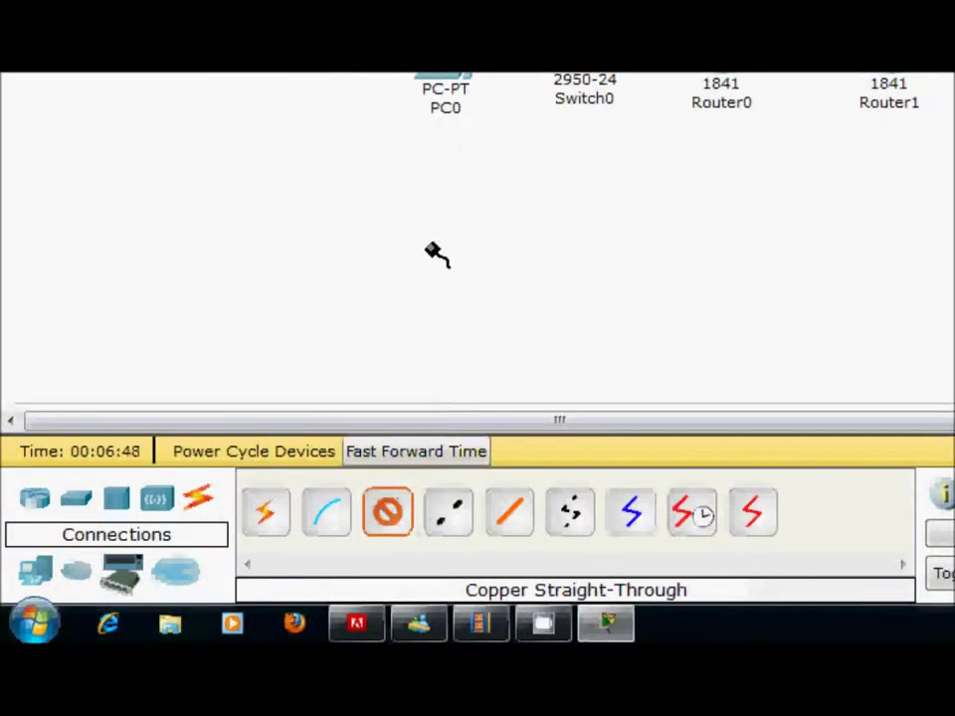
click(445, 316)
click(473, 319)
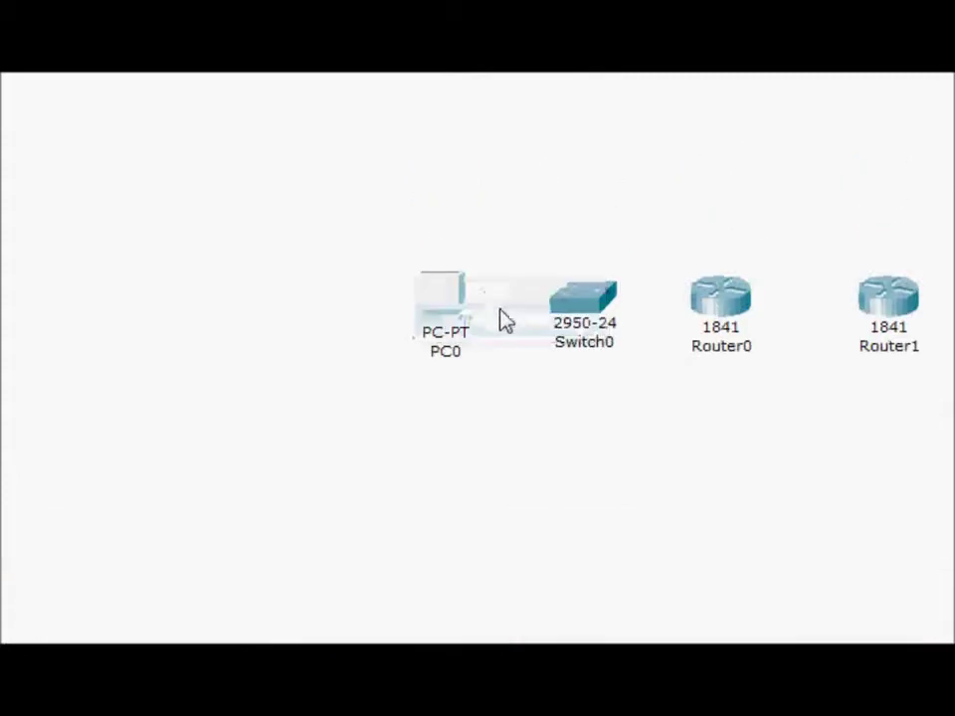
click(579, 306)
click(646, 226)
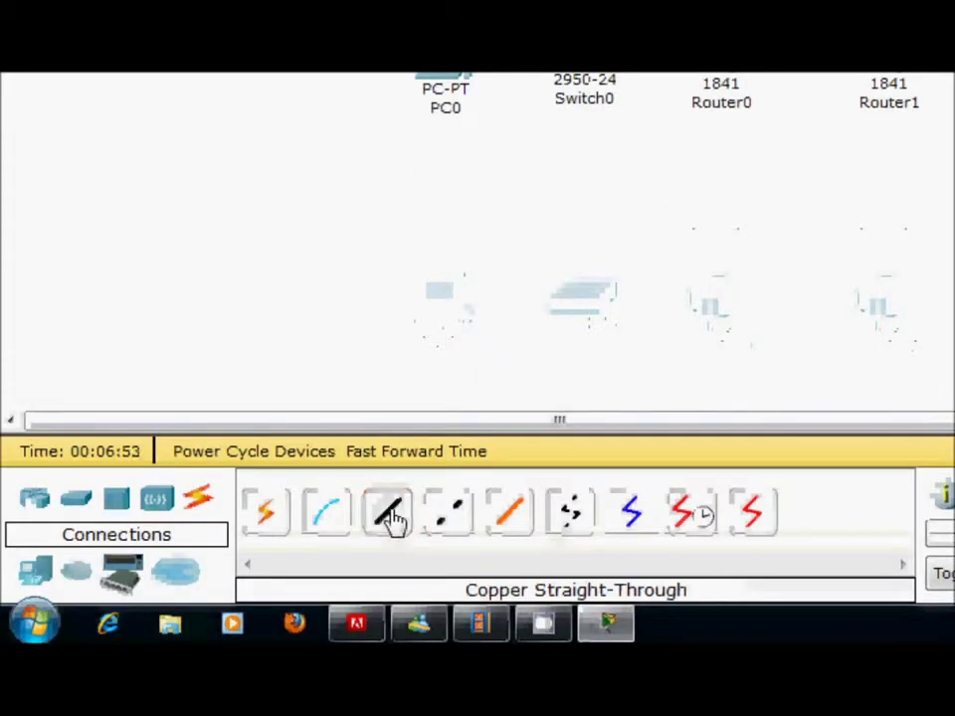
Connect FastEthernet0/1 on Switch0 to FastEthernet0/0 on Router0 with a copper straight-through cable.
click(393, 519)
click(463, 298)
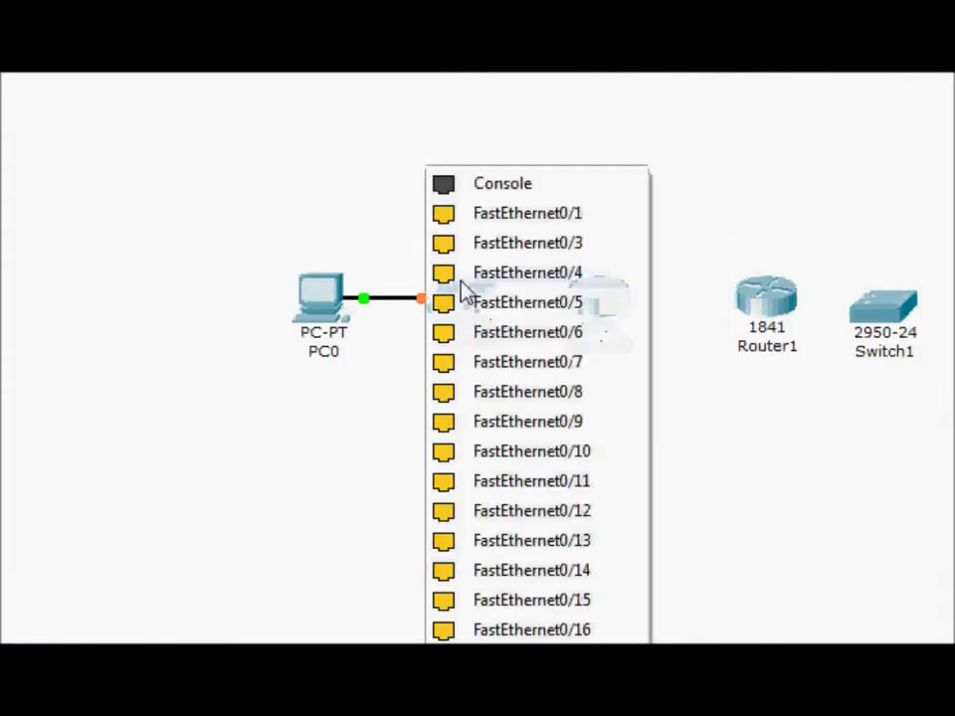
click(508, 213)
click(600, 298)
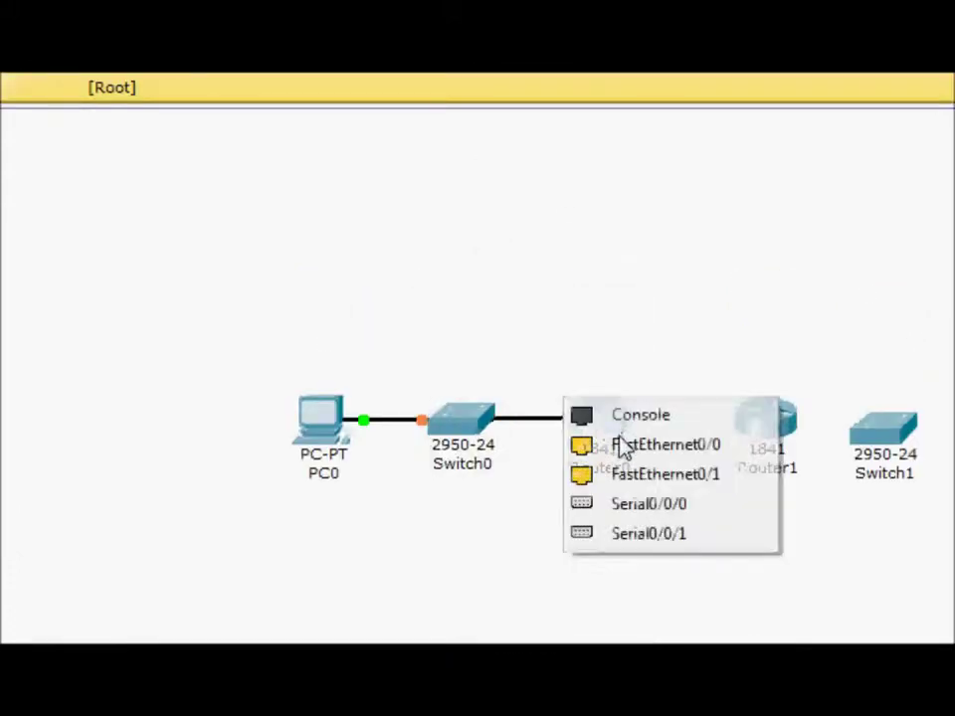
click(623, 447)
Connect FastEthernet0/0 on Router1 to a FastEthernet port on Switch1 with a copper straight-through cable.
click(266, 514)
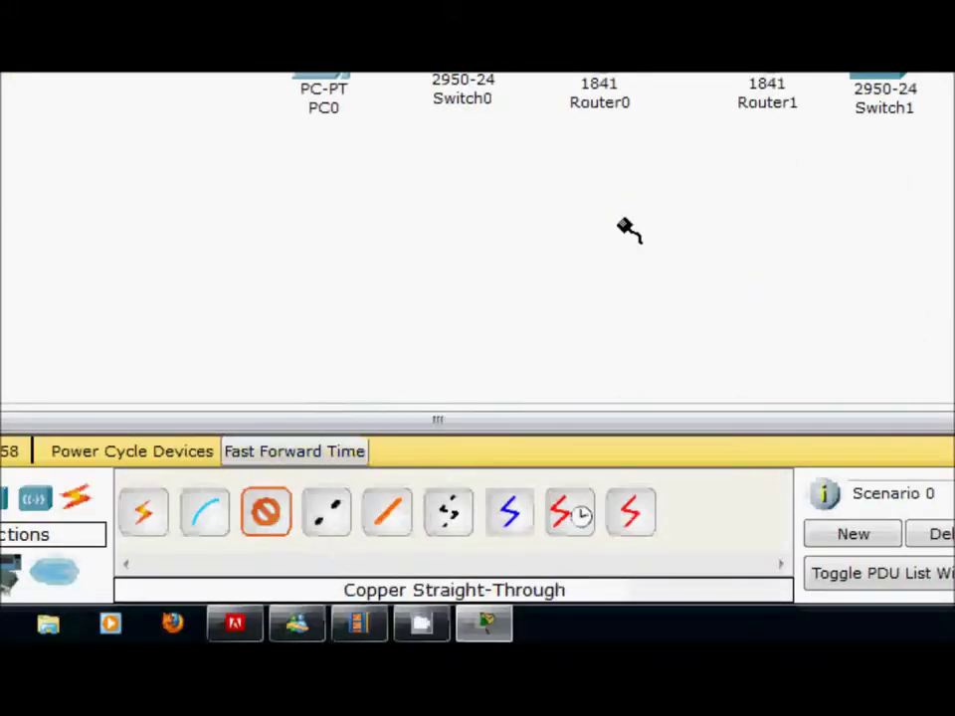
click(635, 306)
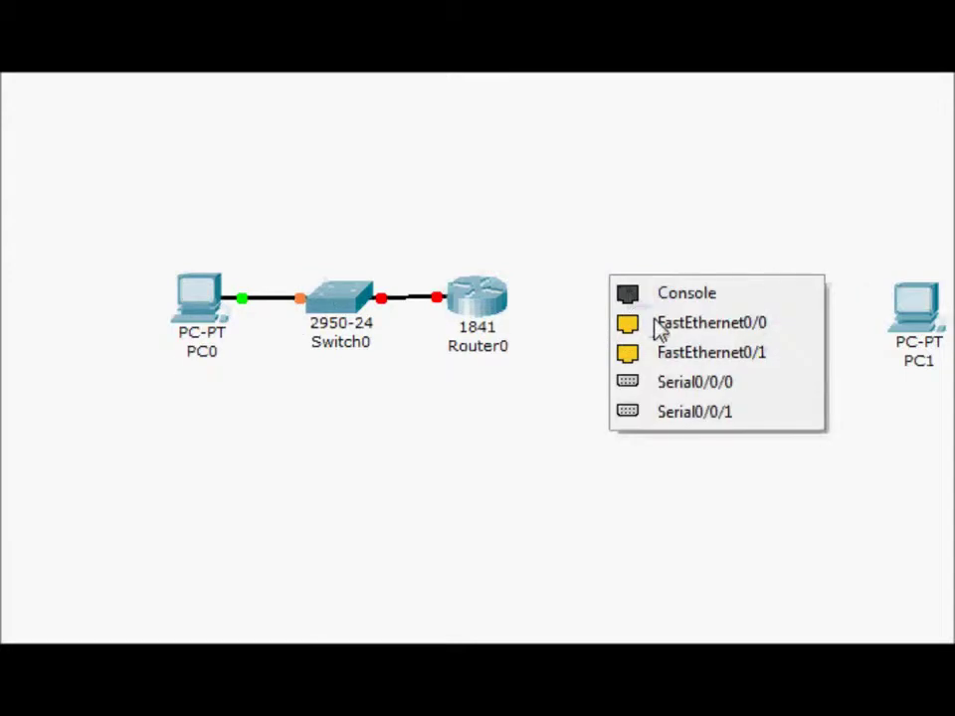
click(656, 322)
click(757, 305)
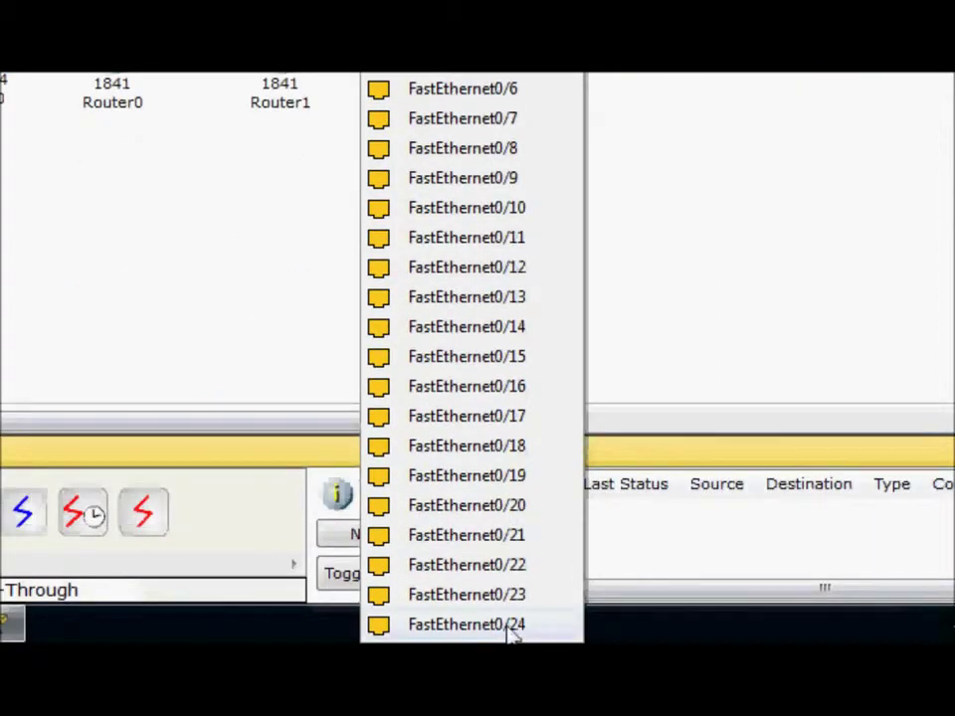
click(487, 311)
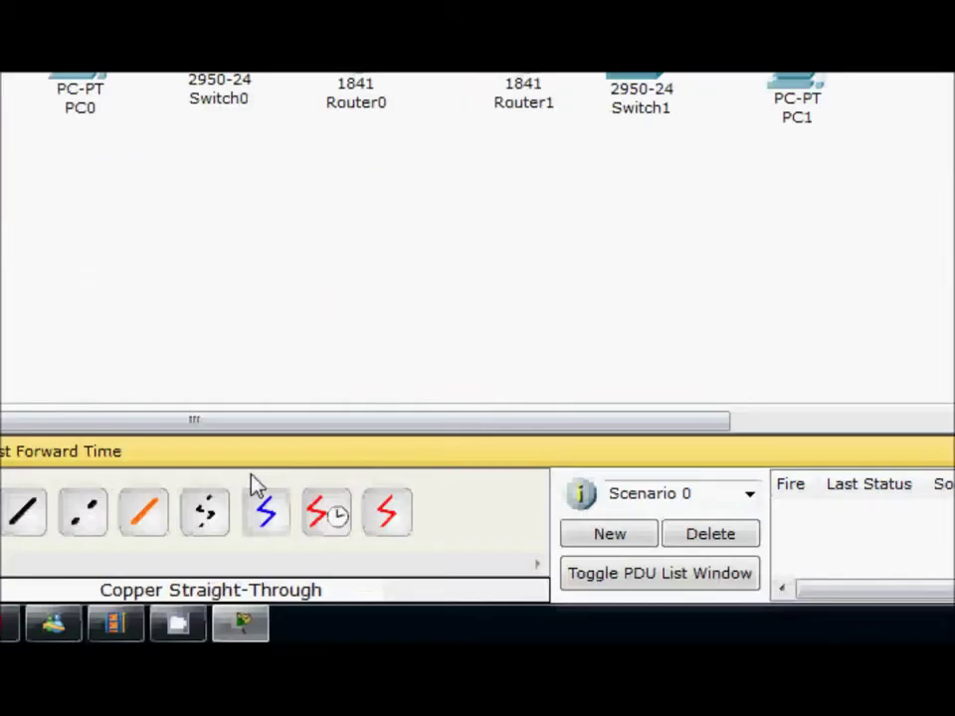
Connect a port on Switch1 to PC1's FastEthernet port with a copper straight-through cable.
click(25, 515)
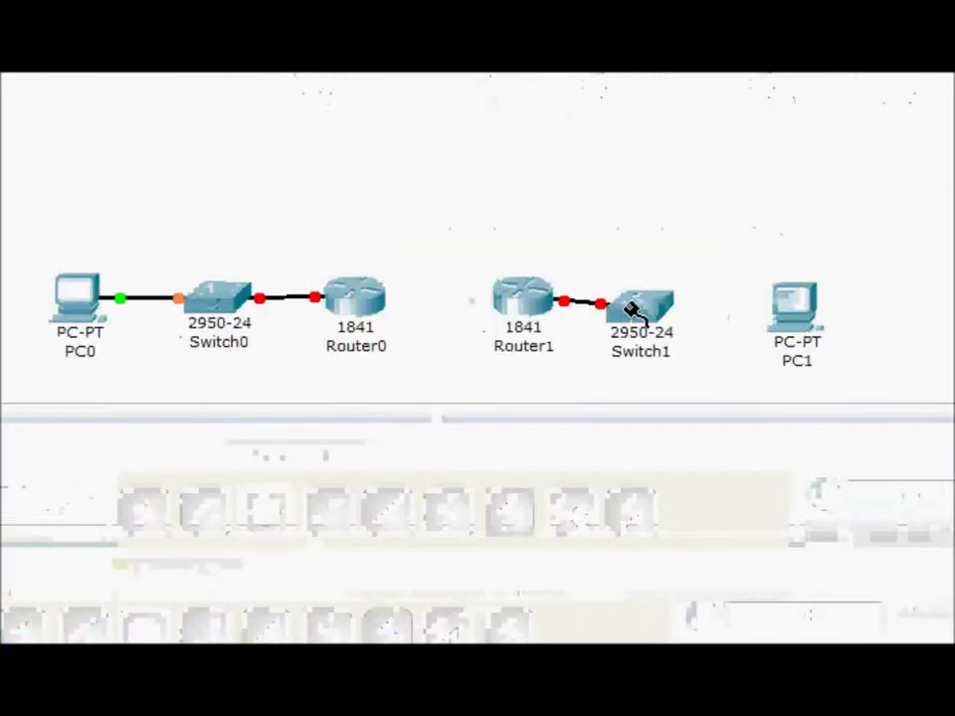
click(632, 310)
click(679, 231)
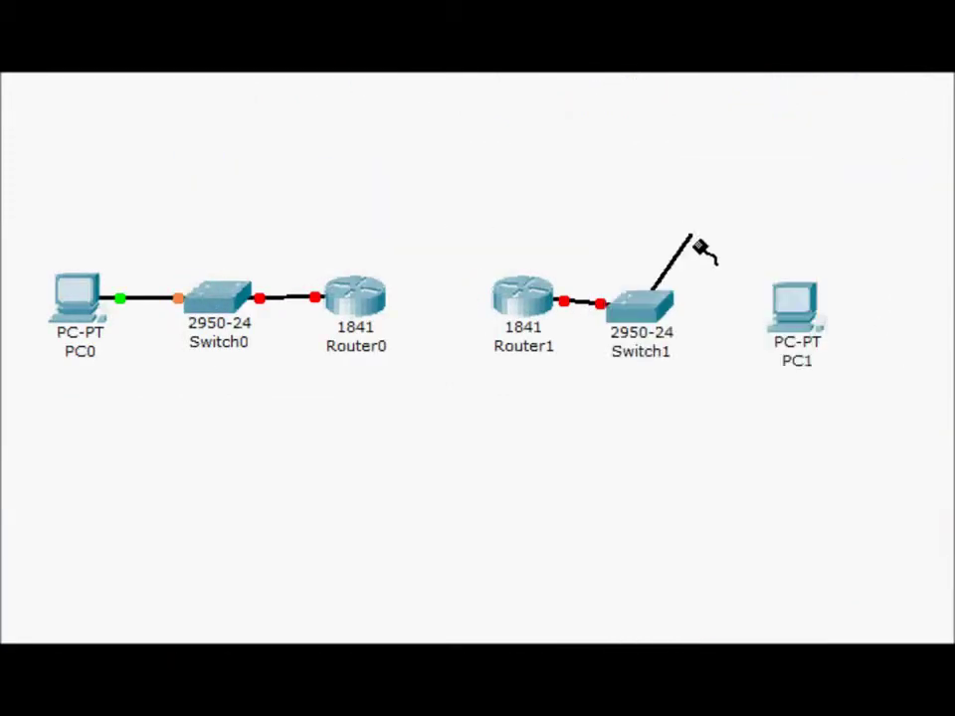
click(684, 317)
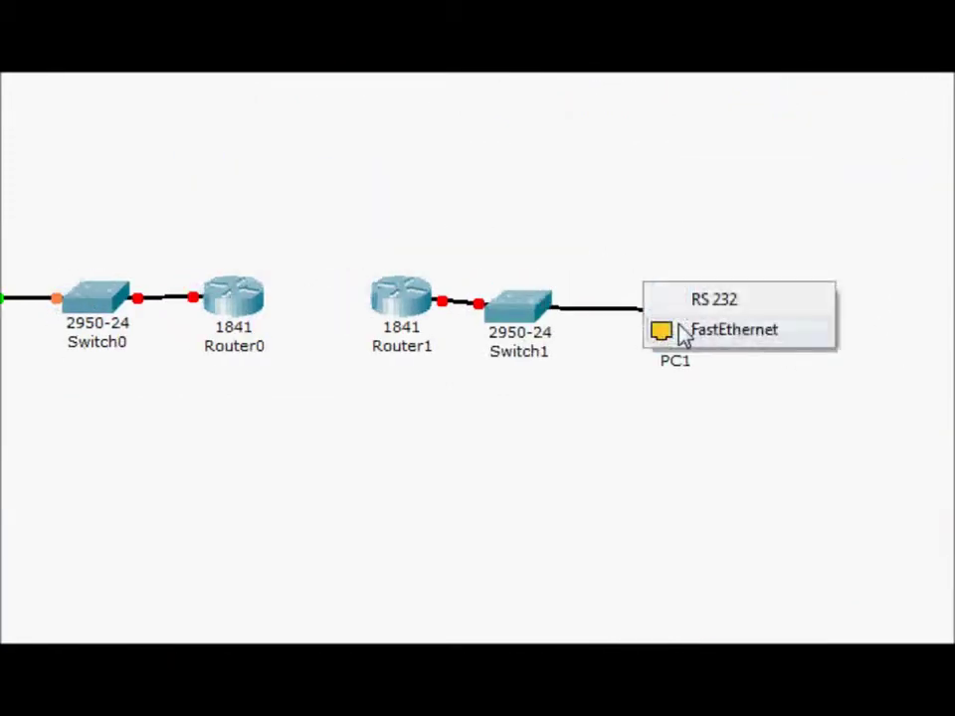
click(680, 330)
Move Router1 and Router0 slightly closer together so their links to the switches run level.
drag(411, 327, 379, 319)
drag(232, 305, 216, 306)
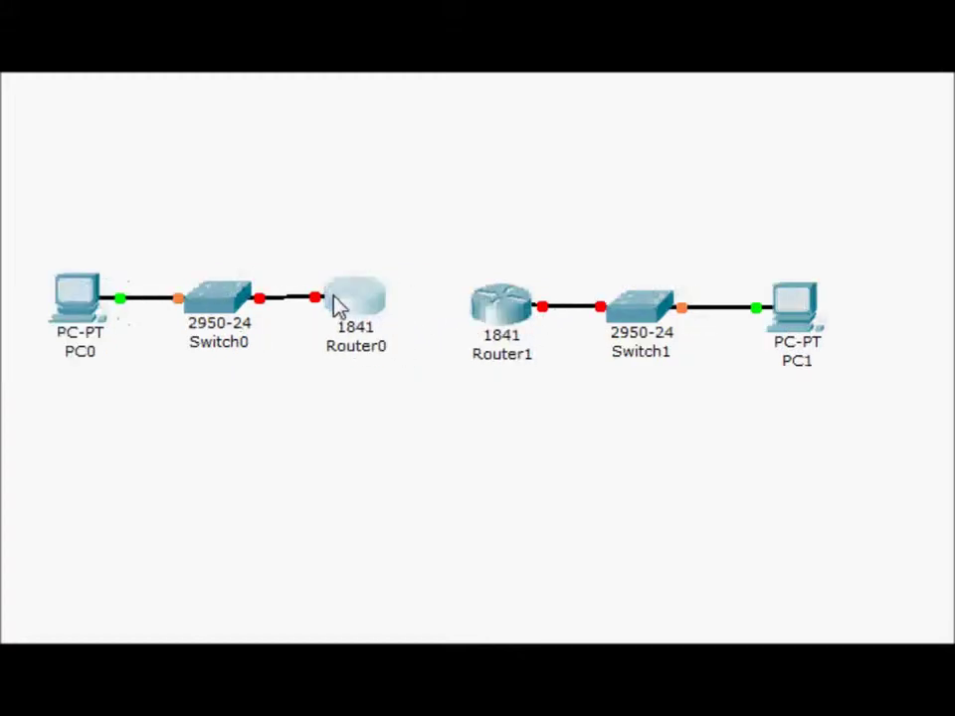
drag(334, 299, 338, 299)
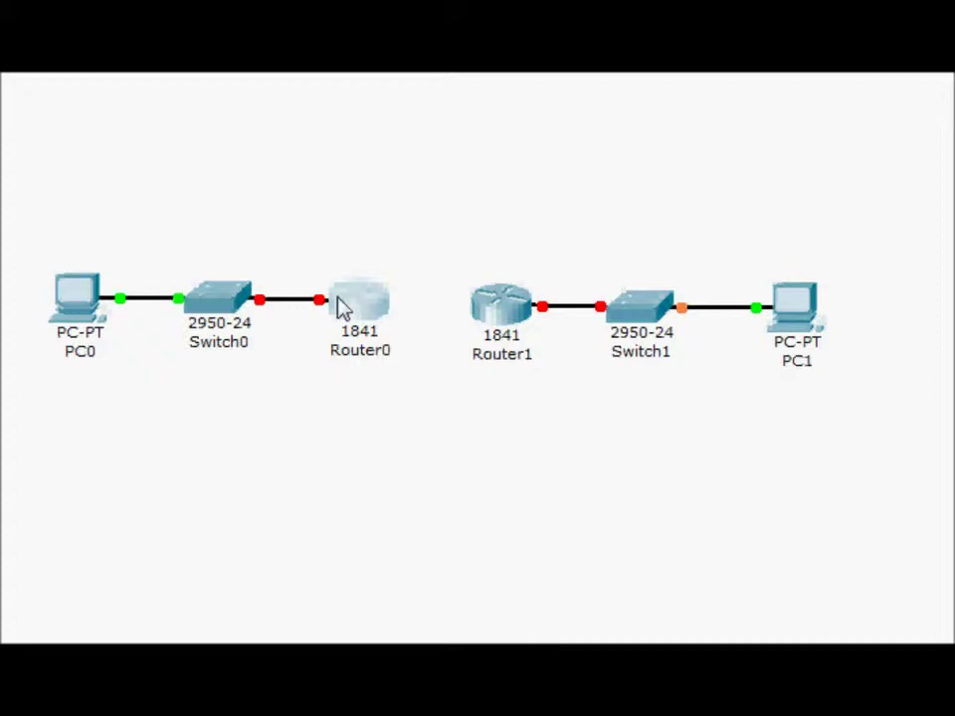
Connect Serial0/0/0 on Router0 to Serial0/0/0 on Router1 with a Serial DCE cable.
click(317, 521)
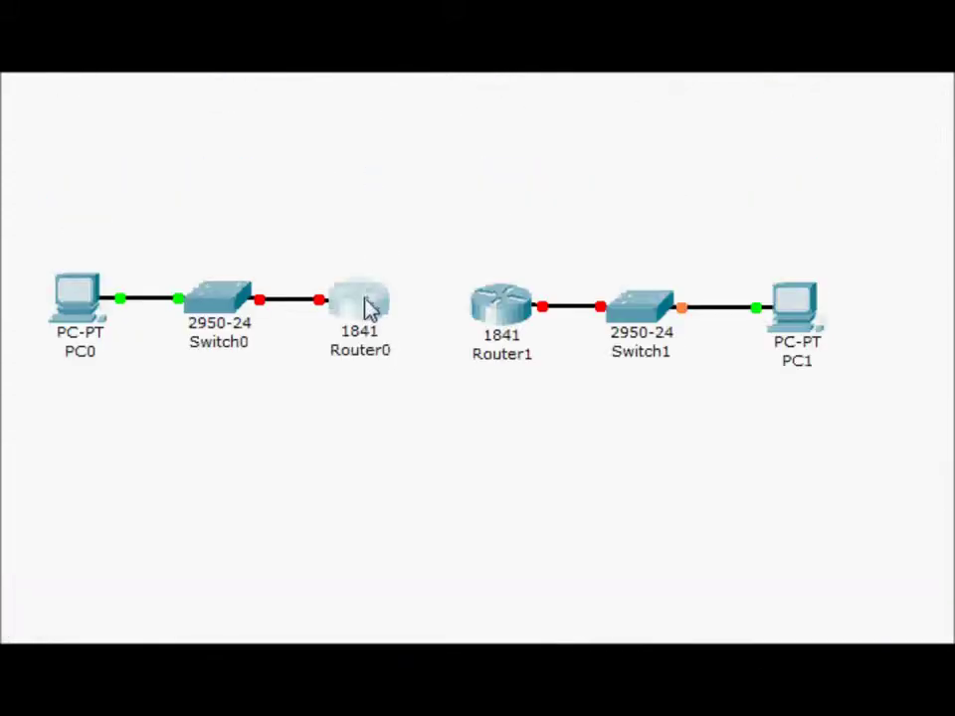
click(370, 306)
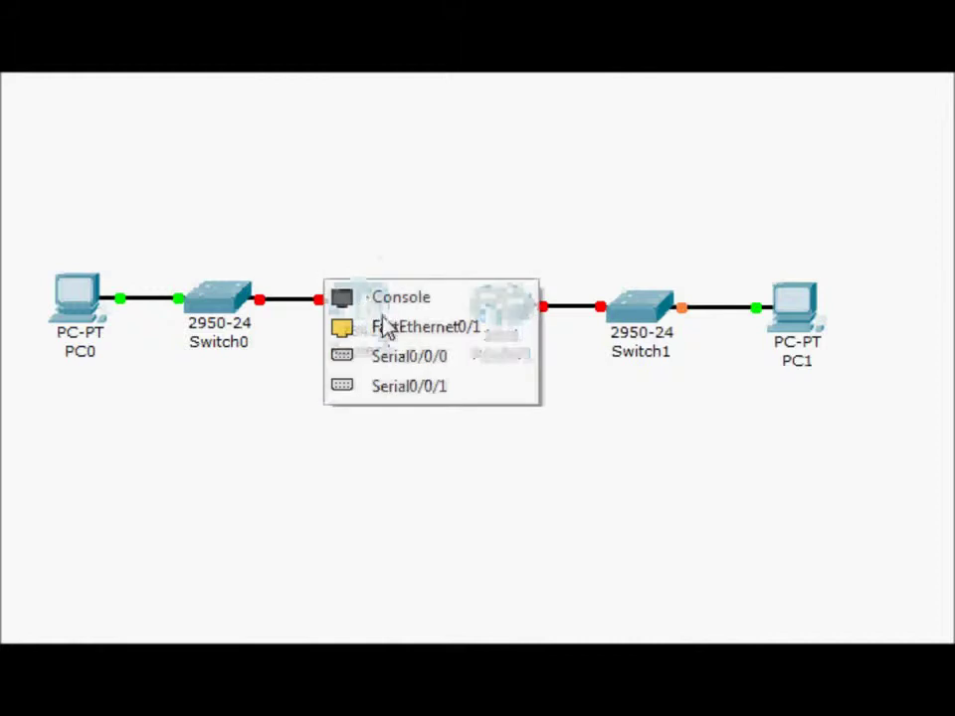
click(392, 358)
click(500, 319)
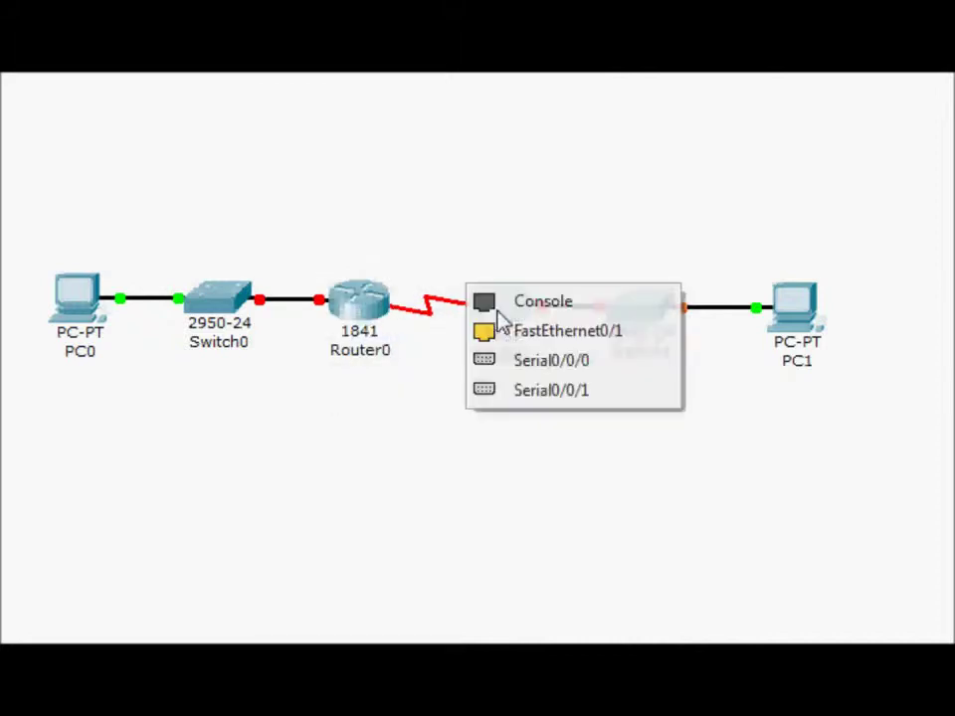
click(518, 362)
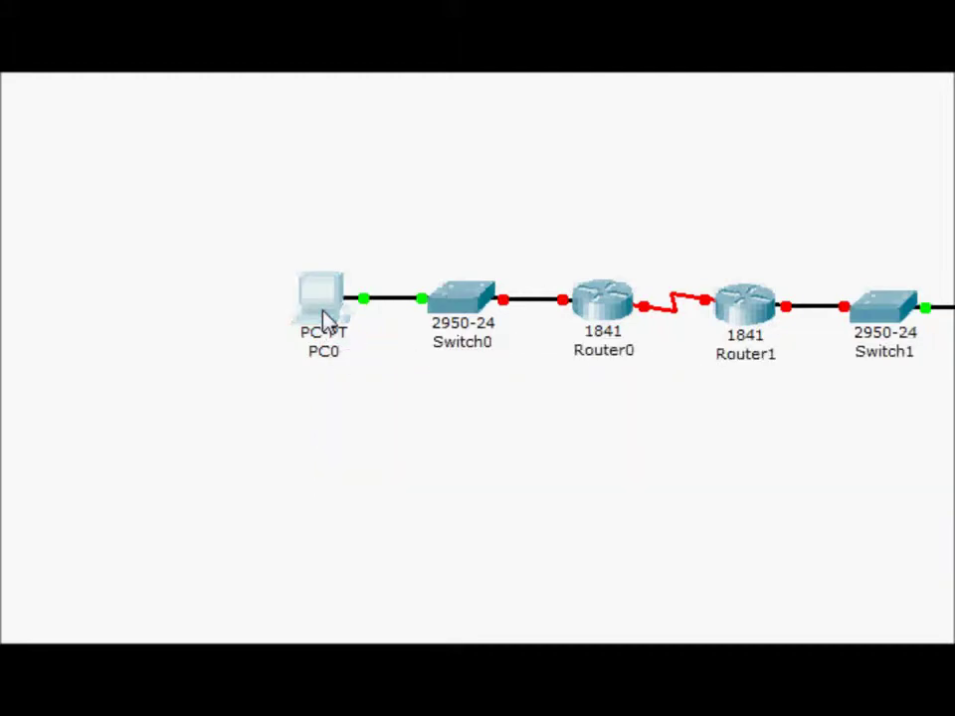
Configure PC0 with static IP address 192.168.1.2, subnet mask 255.255.255.0 and default gateway 192.168.1.1.
click(323, 315)
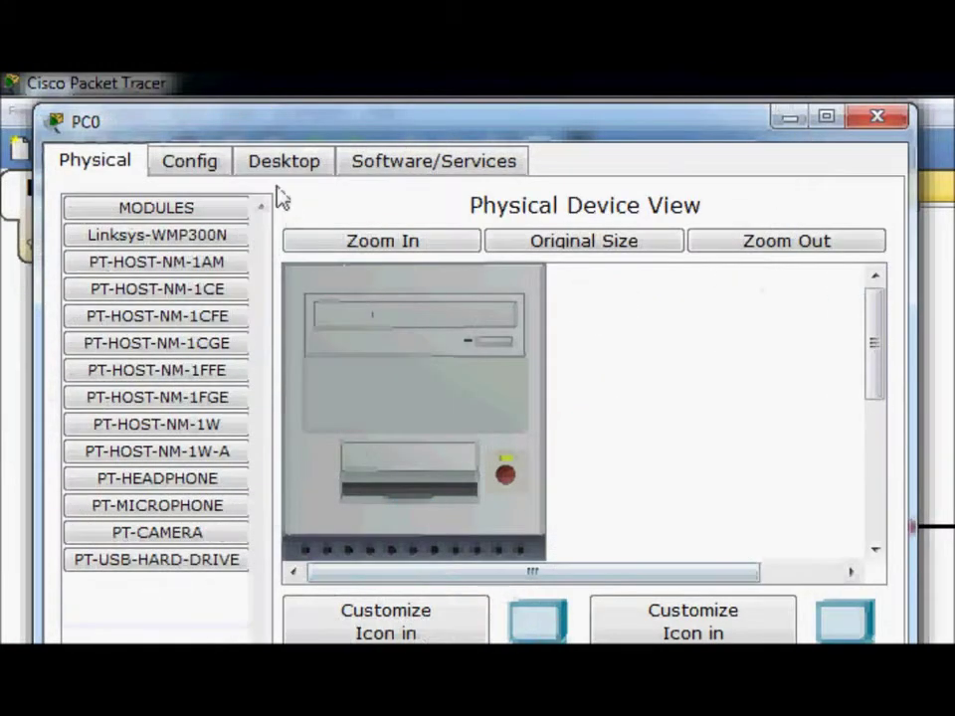
click(284, 168)
click(225, 258)
click(378, 425)
text(192.168)
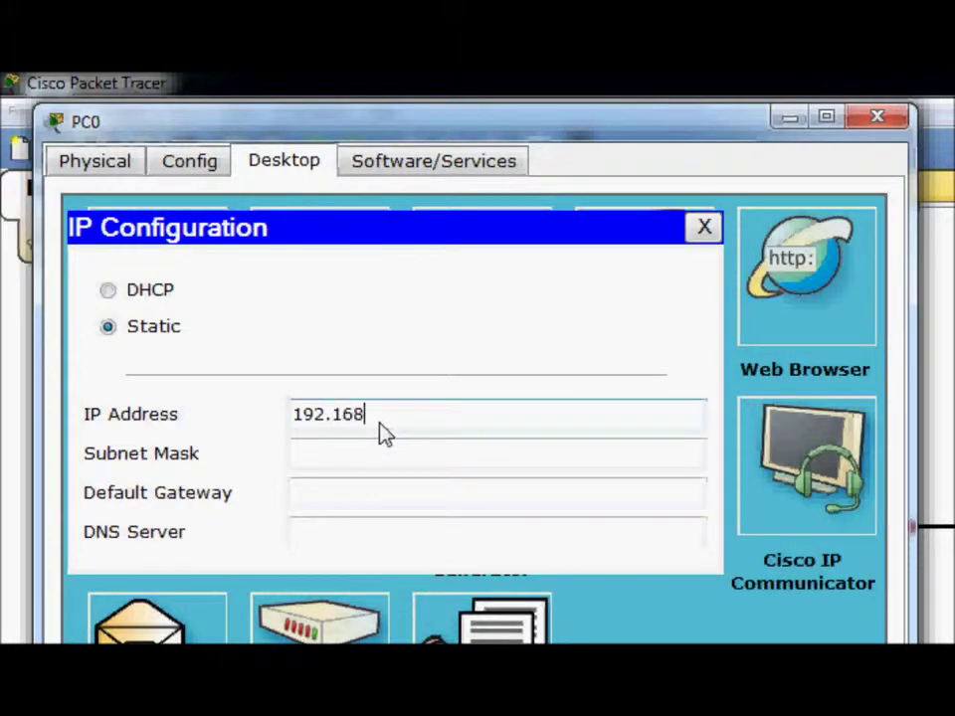
text(.1.2)
key(Tab)
key(Tab)
text(192.168.1.1)
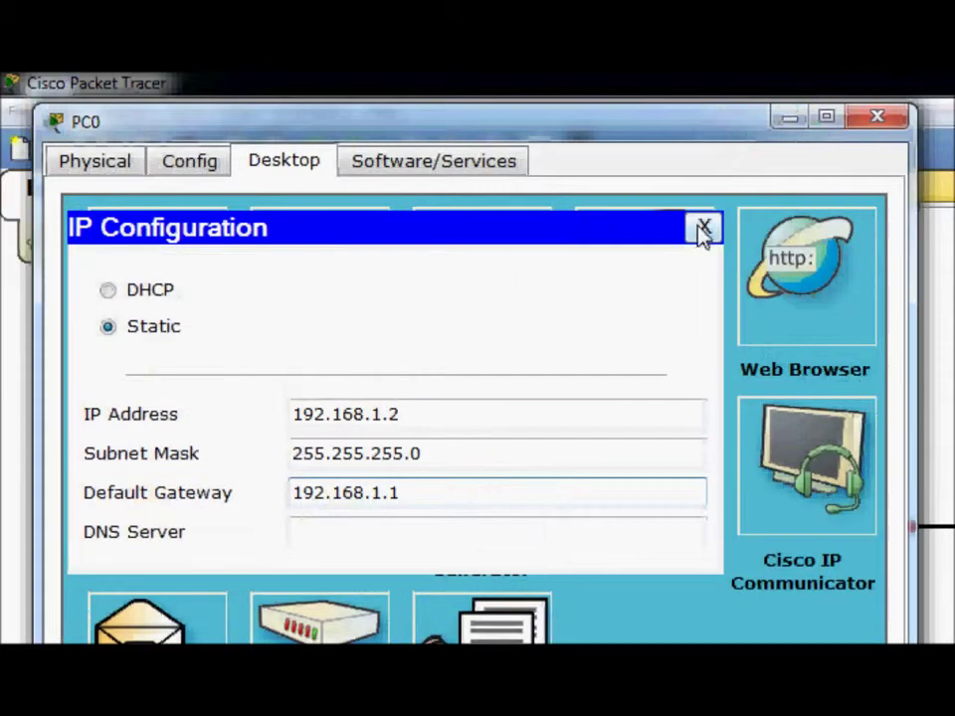
click(703, 231)
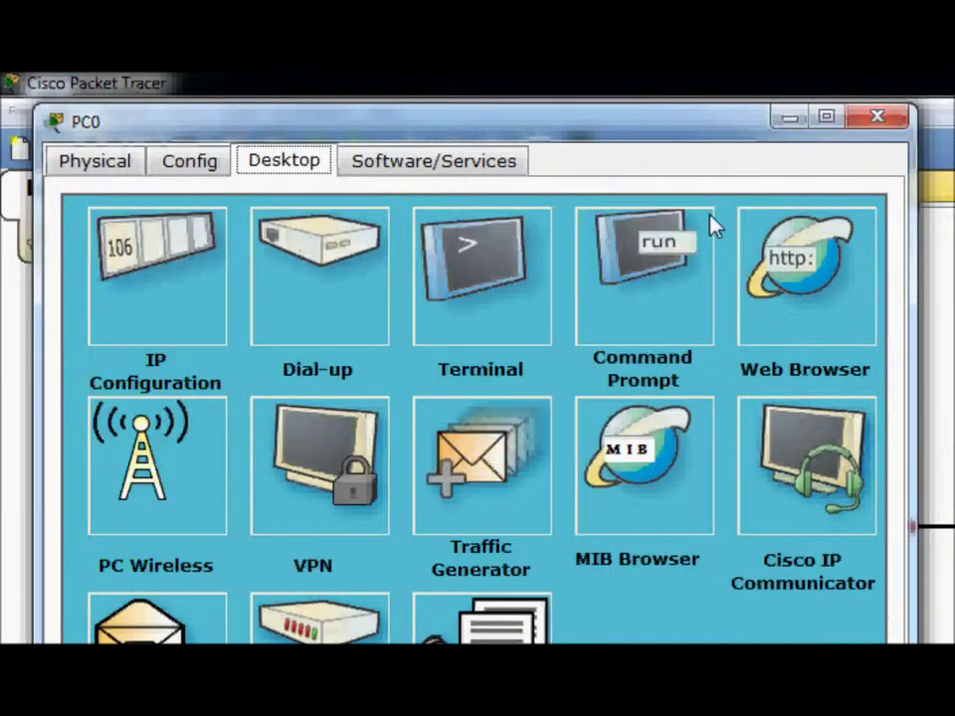
click(876, 116)
Configure PC1 with static IP address 192.168.3.2, subnet mask 255.255.255.0 and default gateway 192.168.3.1.
click(673, 407)
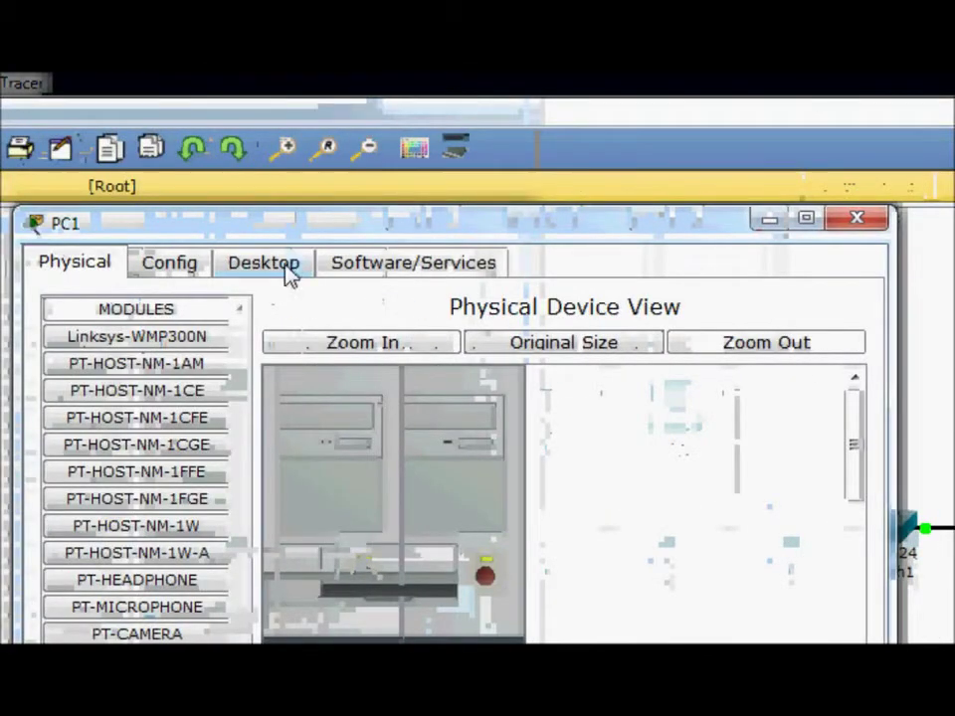
click(283, 265)
click(269, 360)
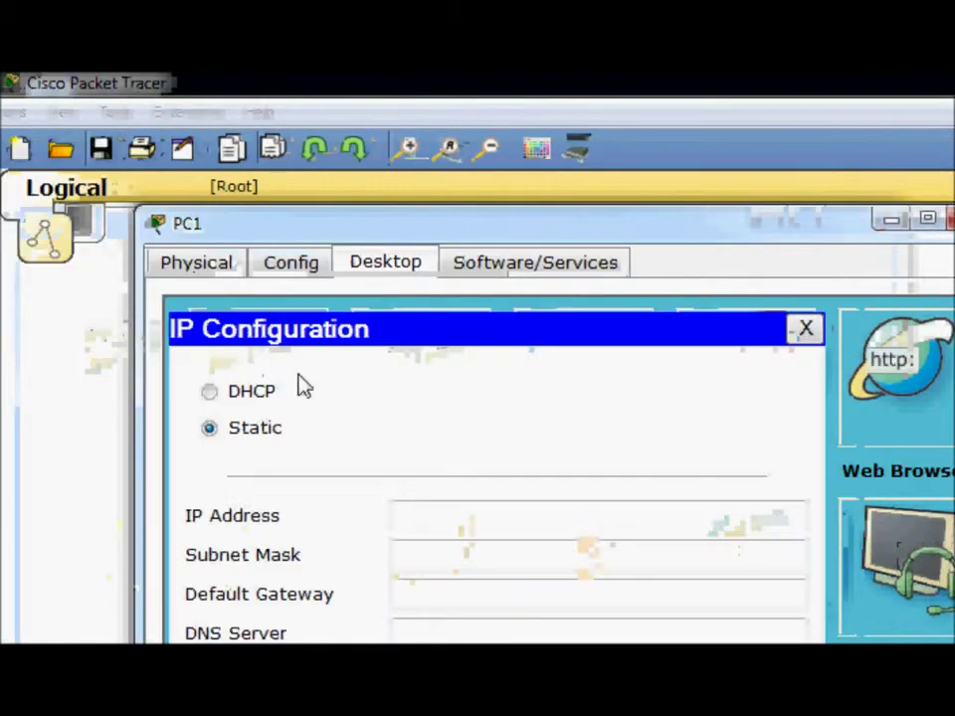
click(427, 516)
text(192.168.3.2)
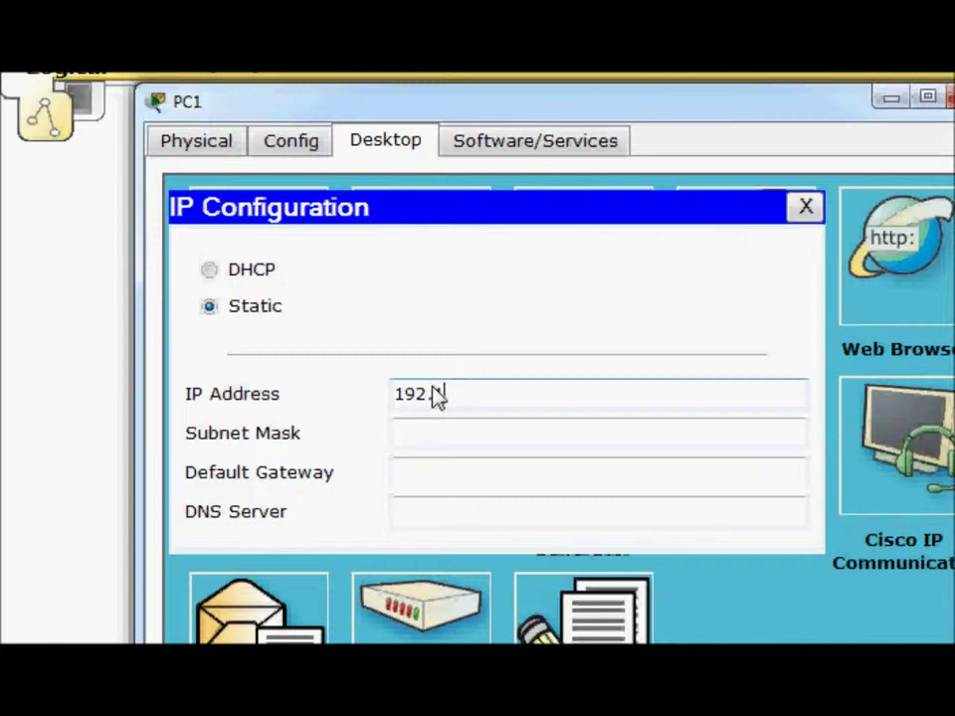
key(Tab)
key(Tab)
text(192.)
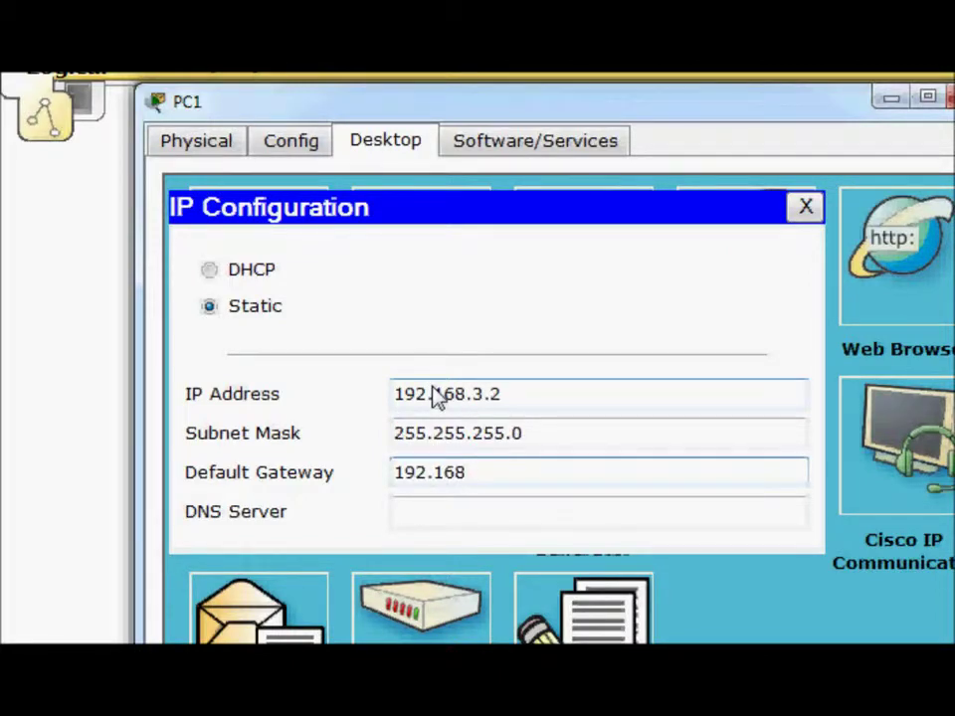
text(168.3.1)
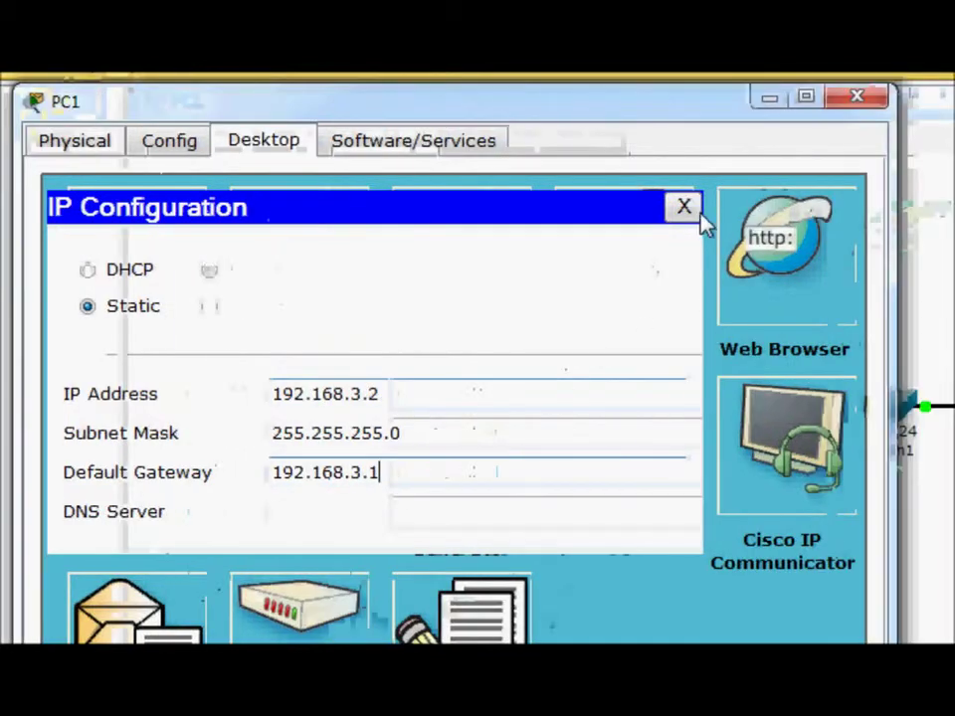
click(806, 206)
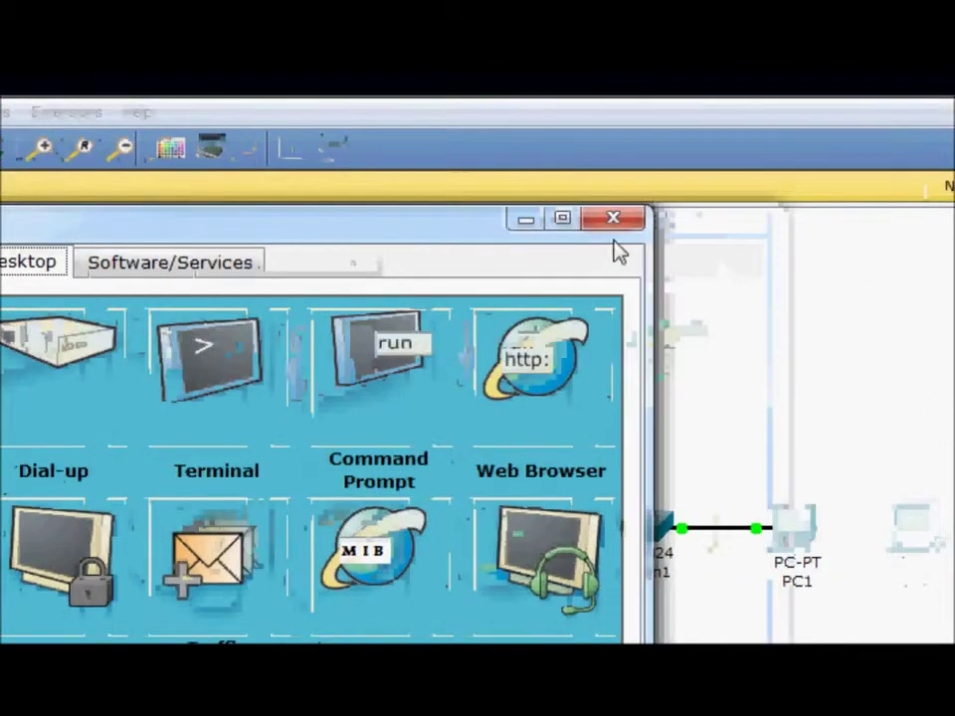
click(604, 235)
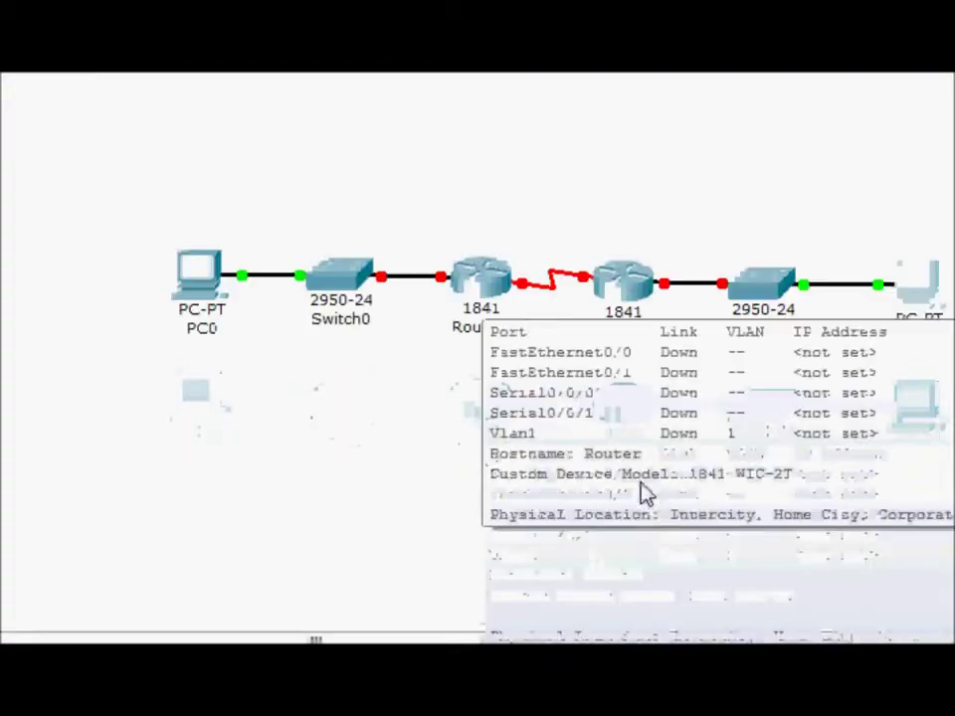
Open Router0's command line, decline the initial configuration dialog and enter global configuration mode.
click(484, 299)
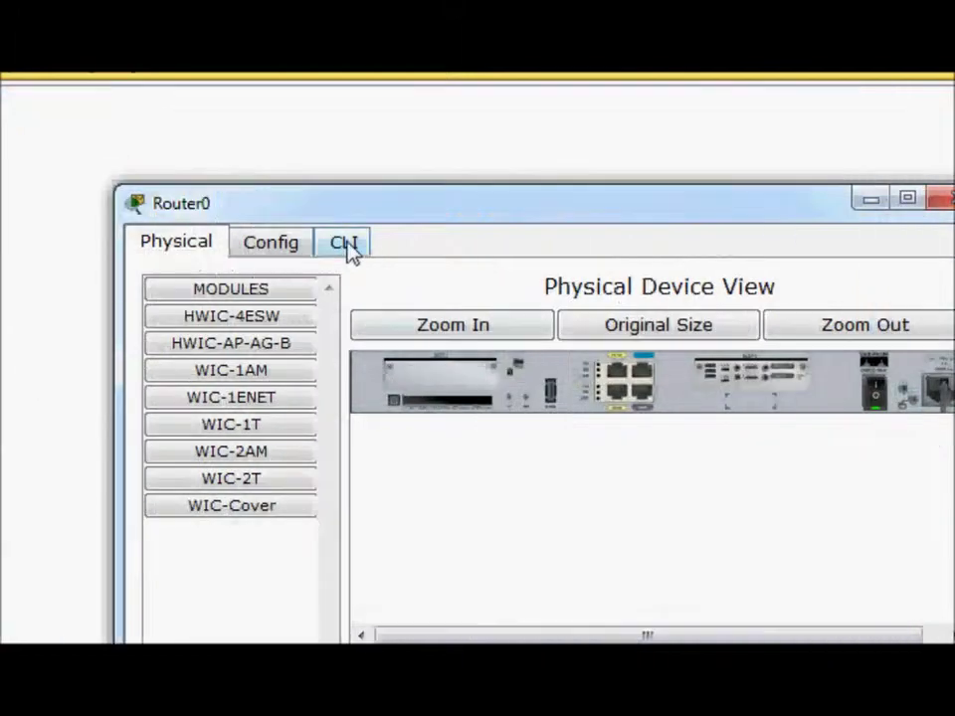
click(223, 245)
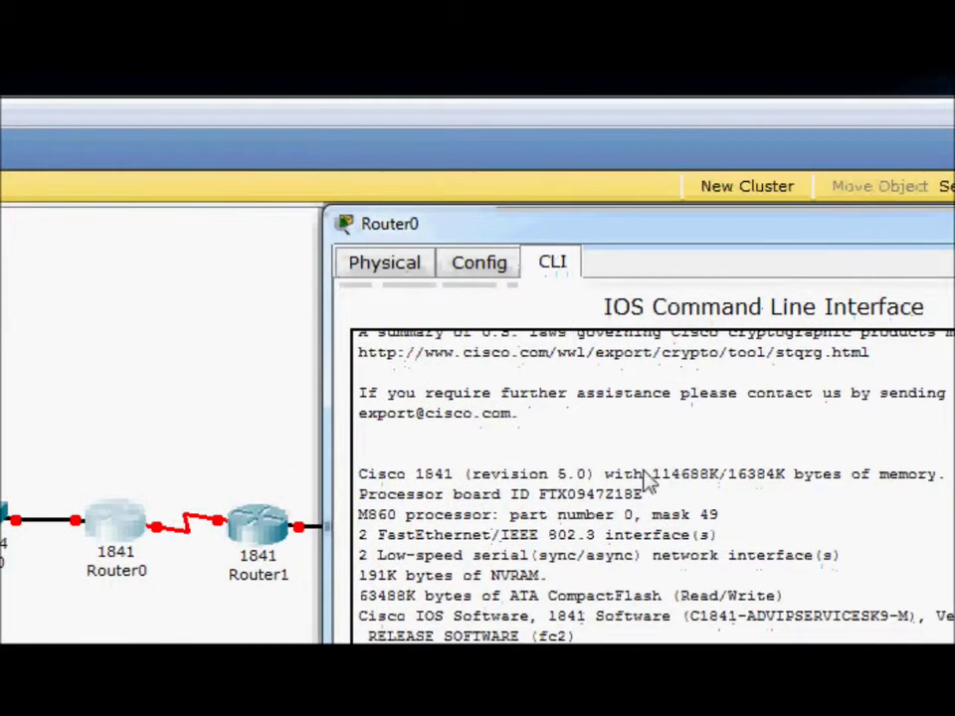
text(no)
key(Return)
key(Return)
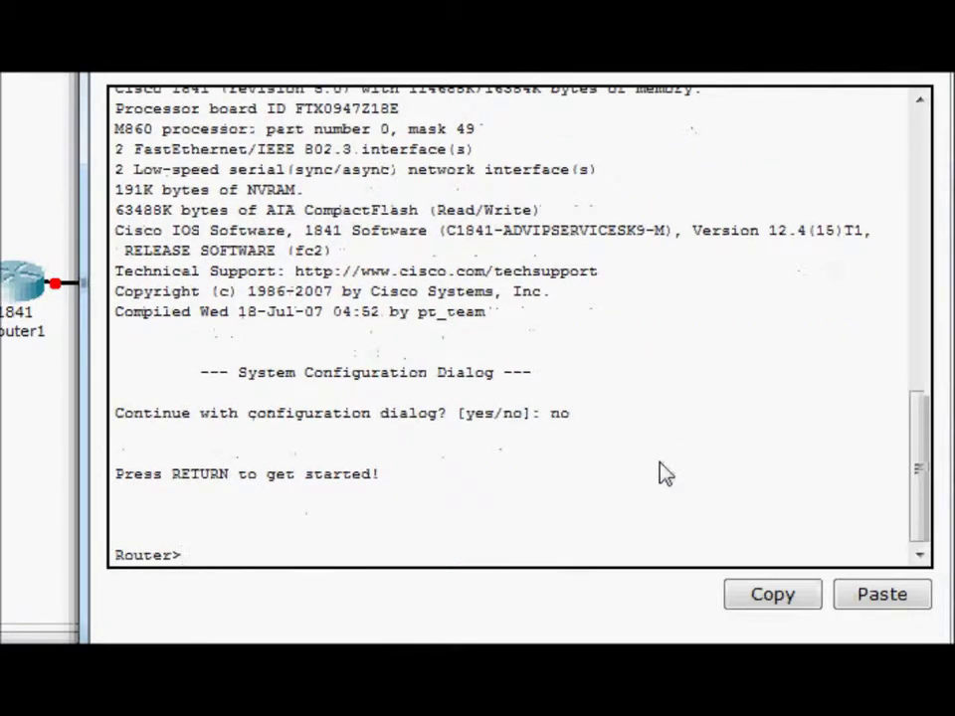
text(en)
key(Return)
text(conf t)
key(Return)
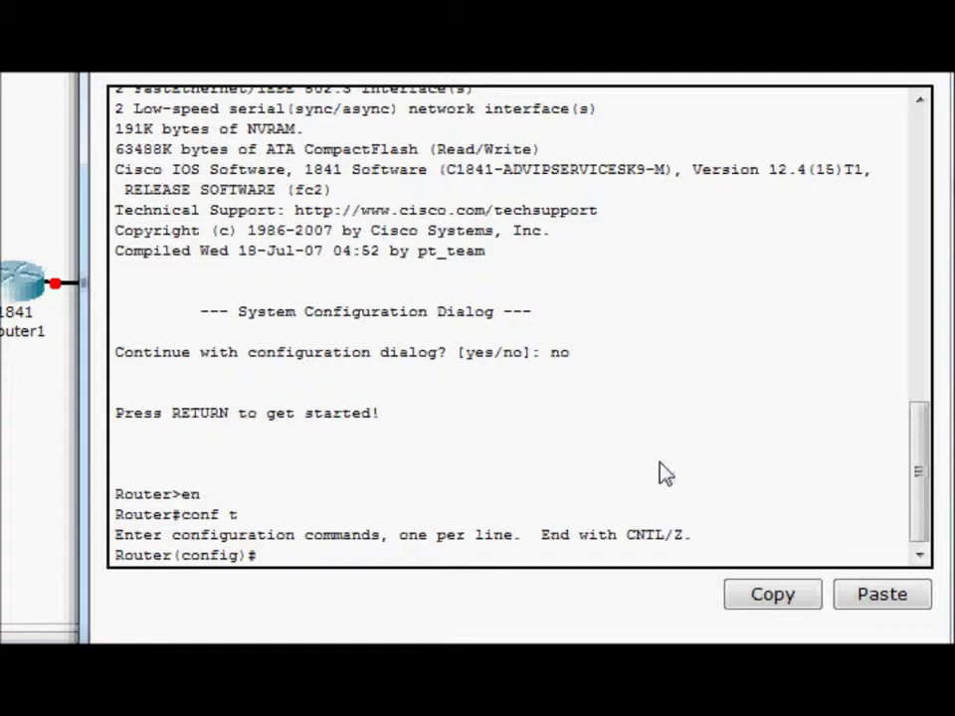
Assign IP address 192.168.1.1 with mask 255.255.255.0 to Router0's fa0/0 interface and enable it with no shut.
text(int fa0/0)
key(Return)
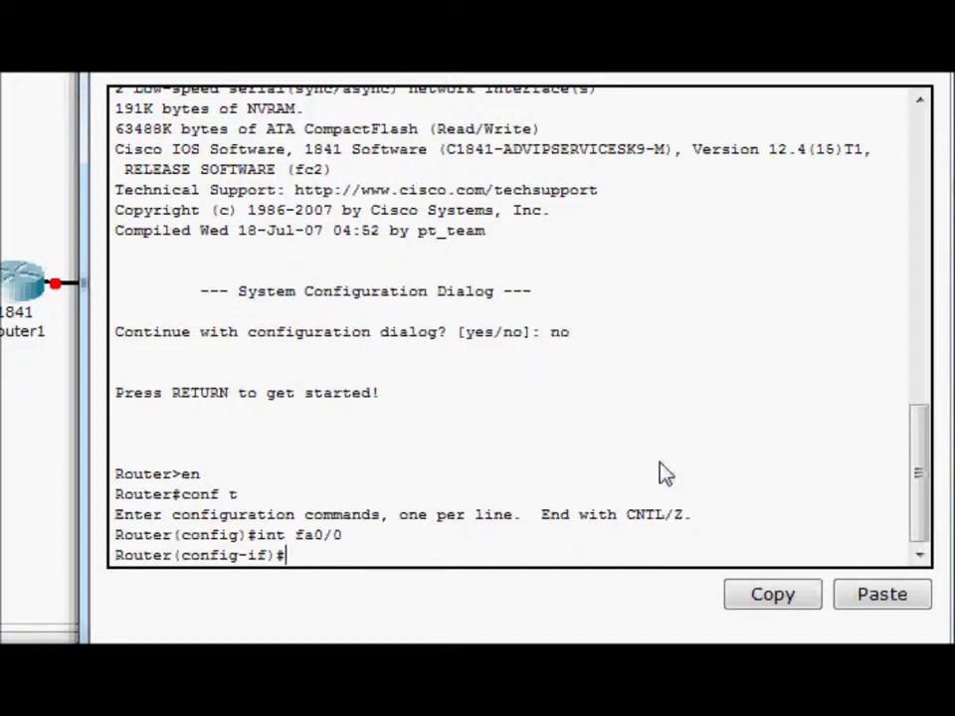
text(ip address 192.168)
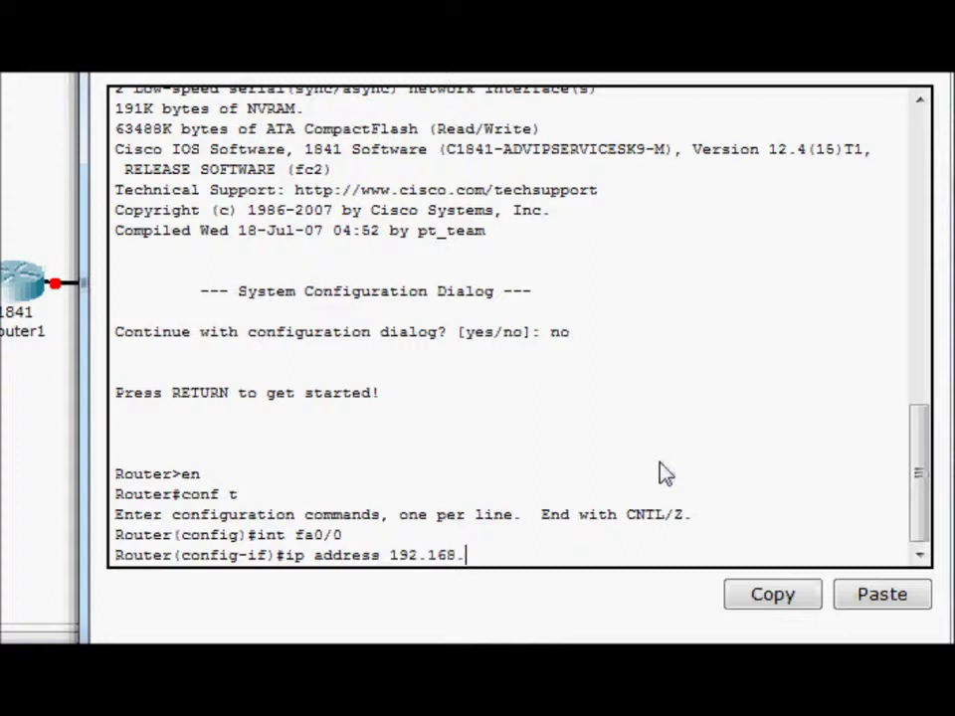
text(.1.1 255.255)
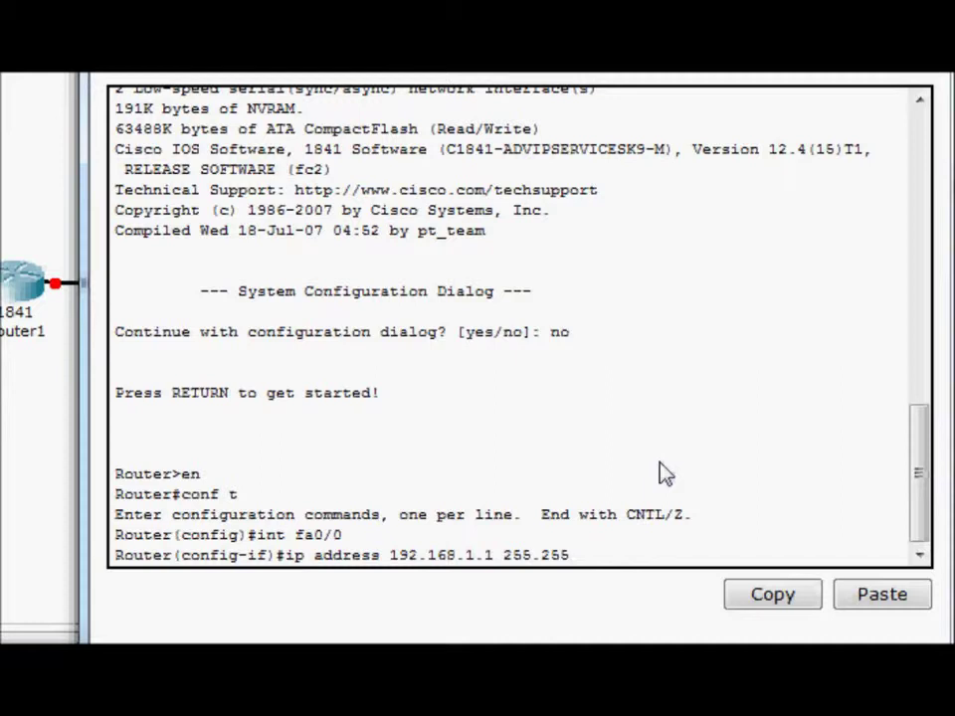
text(.255.0)
key(Return)
text(no sh)
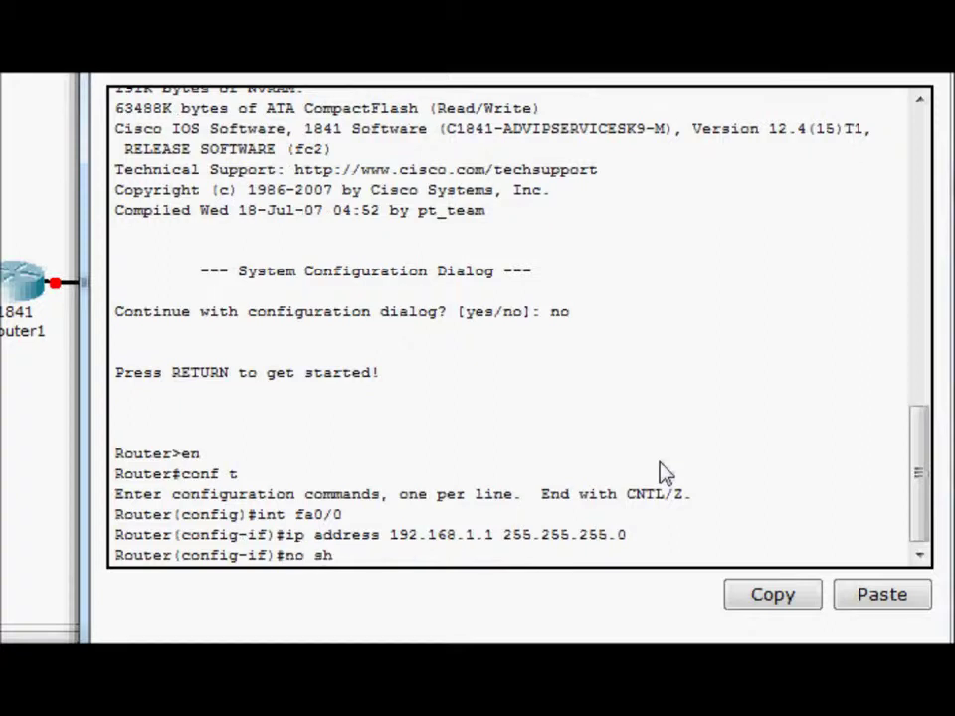
text(ut)
key(Return)
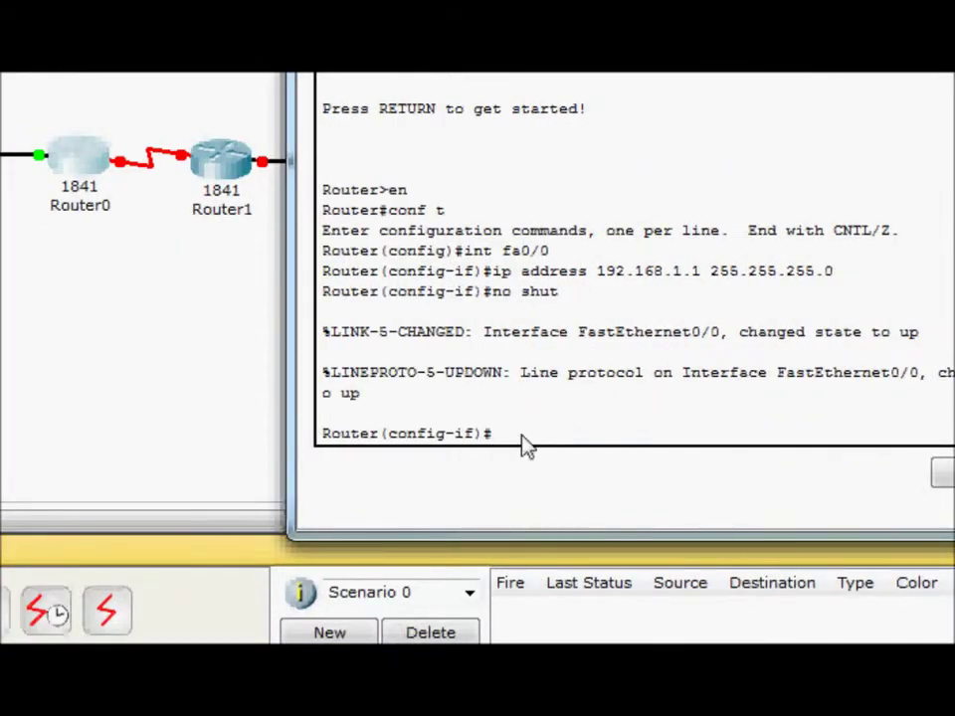
Select interface s0/0/0 on Router0, check which end of the serial link carries the clock, and set the clock rate to 64000.
text(int s0/0/0)
key(Return)
key(Return)
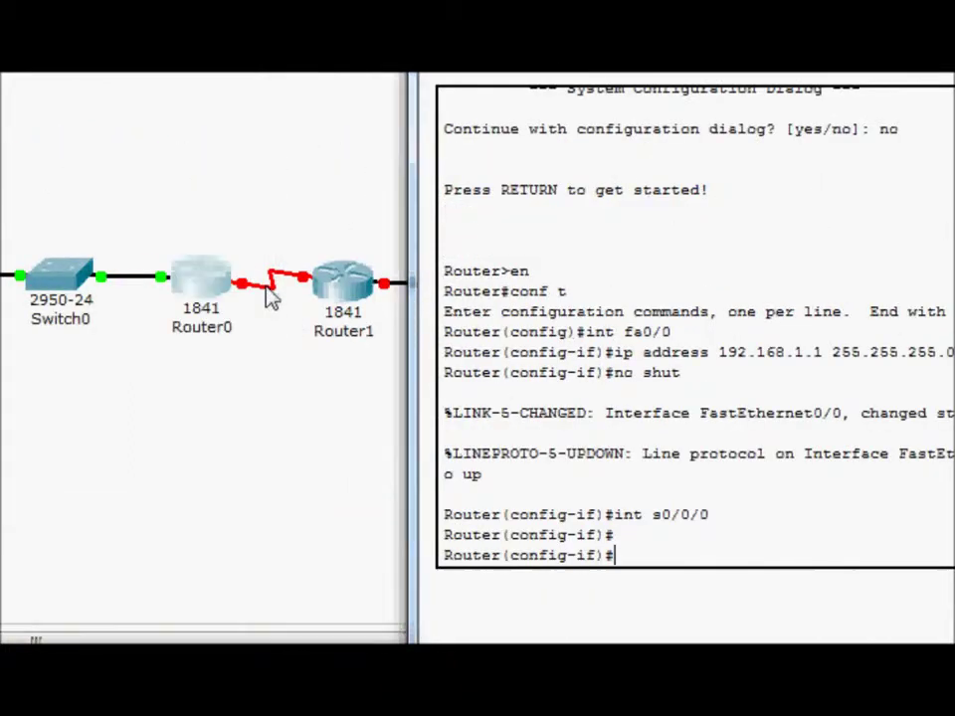
click(276, 319)
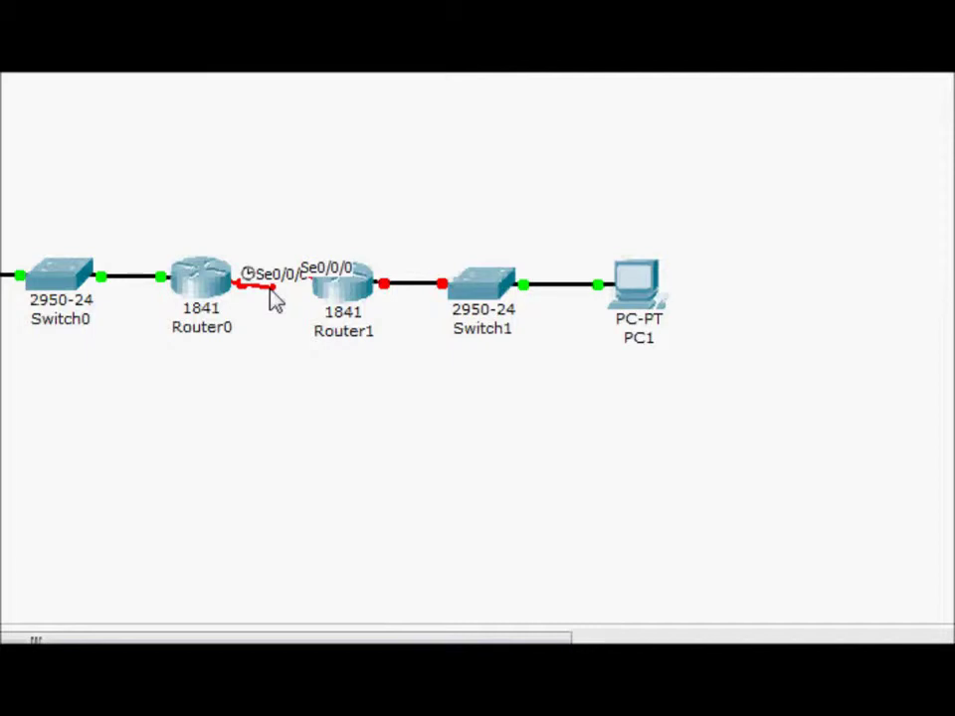
mouse_move(208, 304)
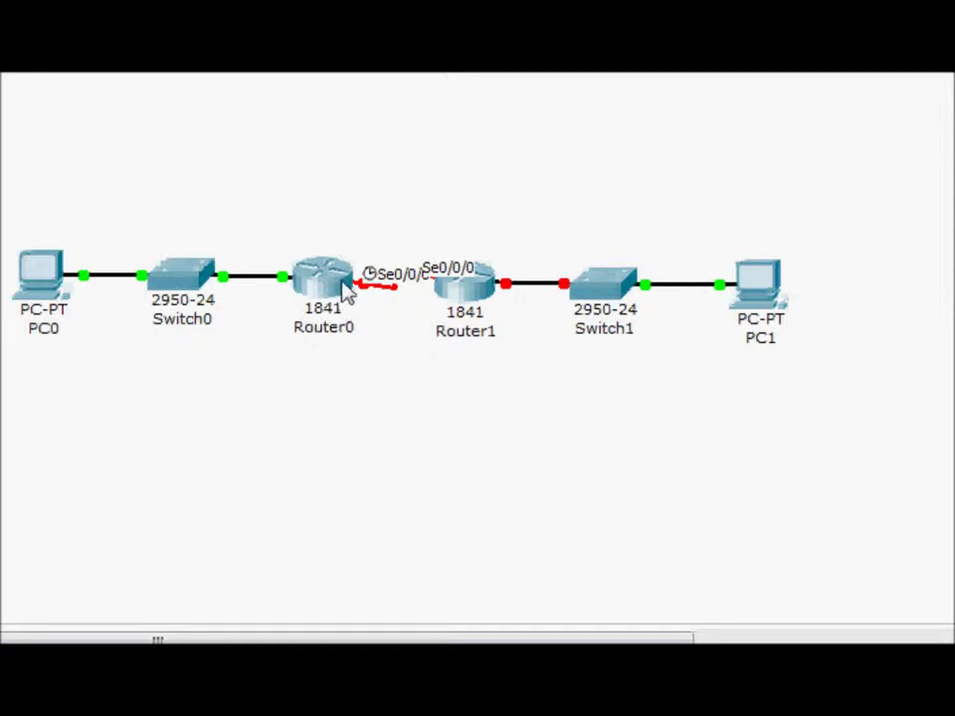
mouse_move(347, 294)
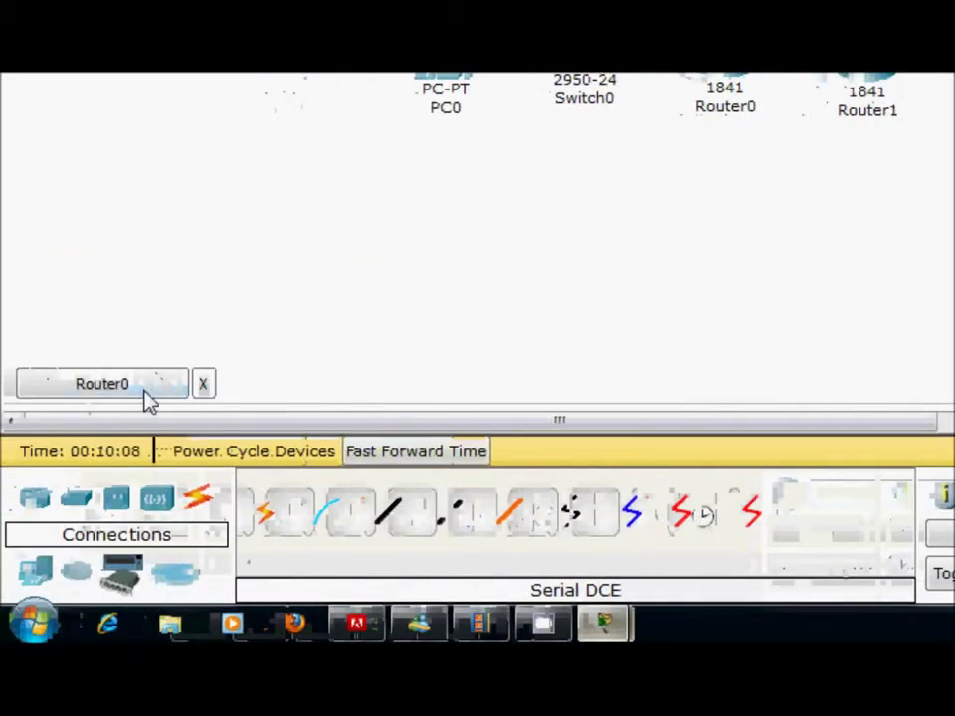
click(0, 399)
text(cl)
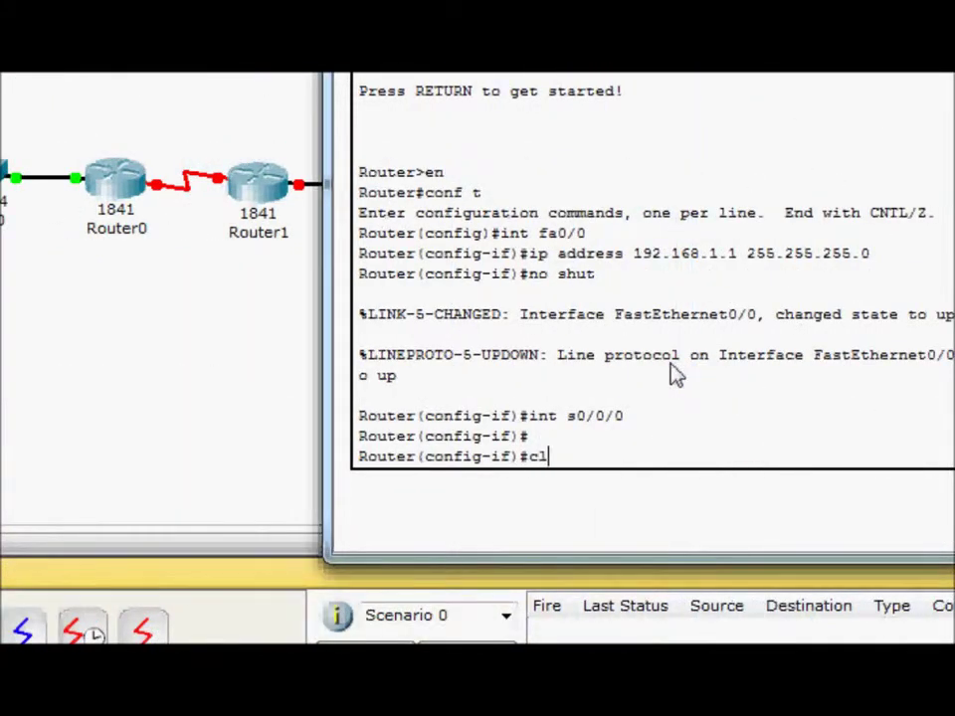
text(ock rate 640000)
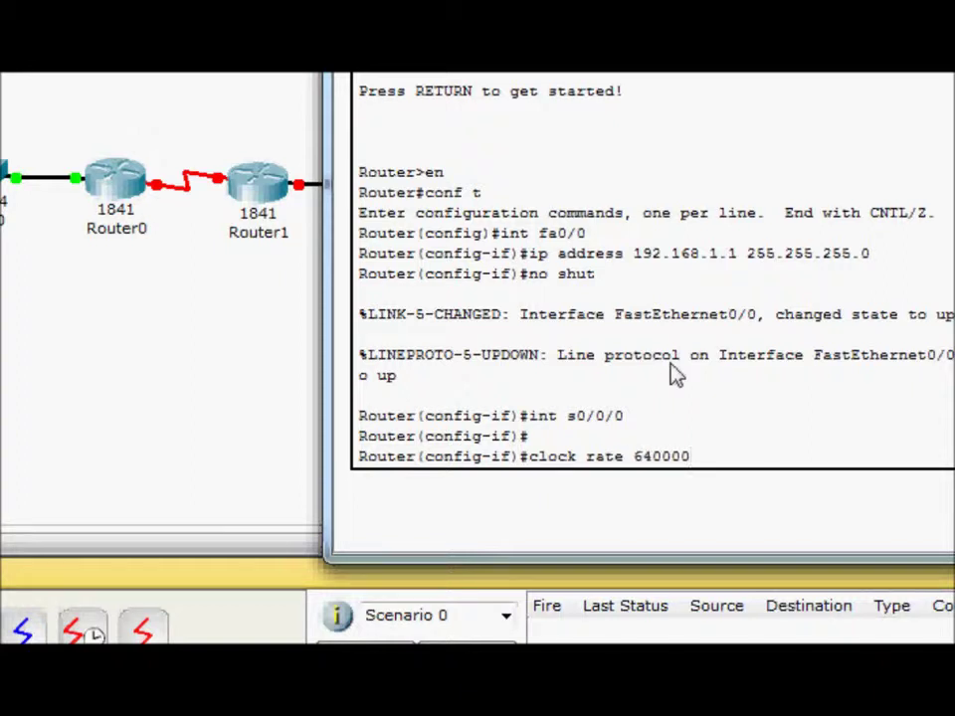
key(Return)
key(Up)
key(BackSpace)
key(Return)
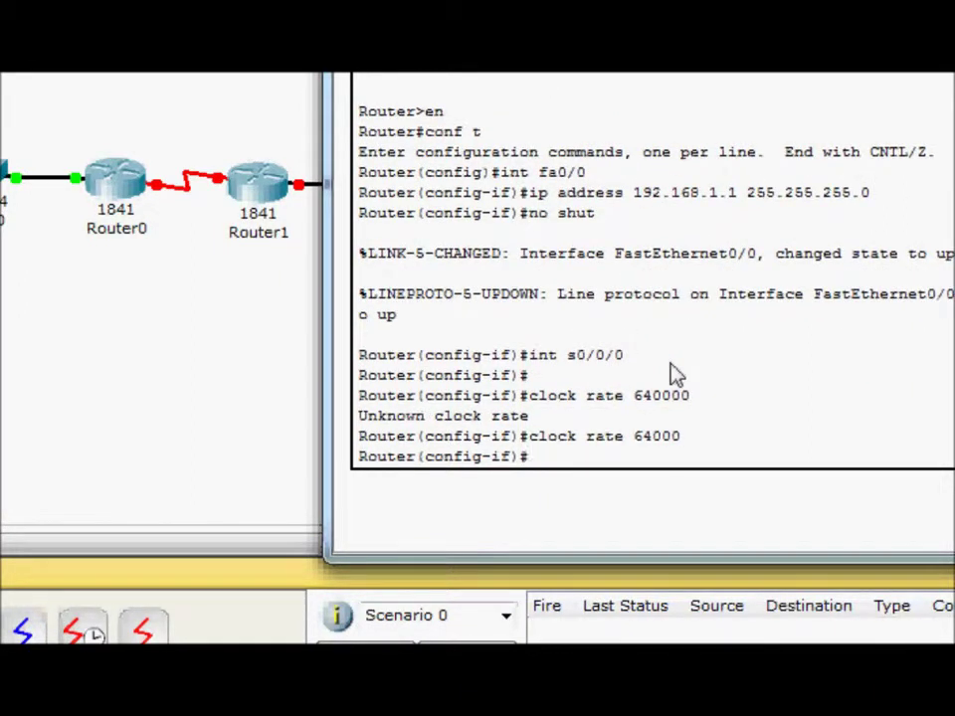
Assign IP address 192.168.2.1 with mask 255.255.255.0 to Router0's s0/0/0 interface and enable it with no shut.
text(ip address 19)
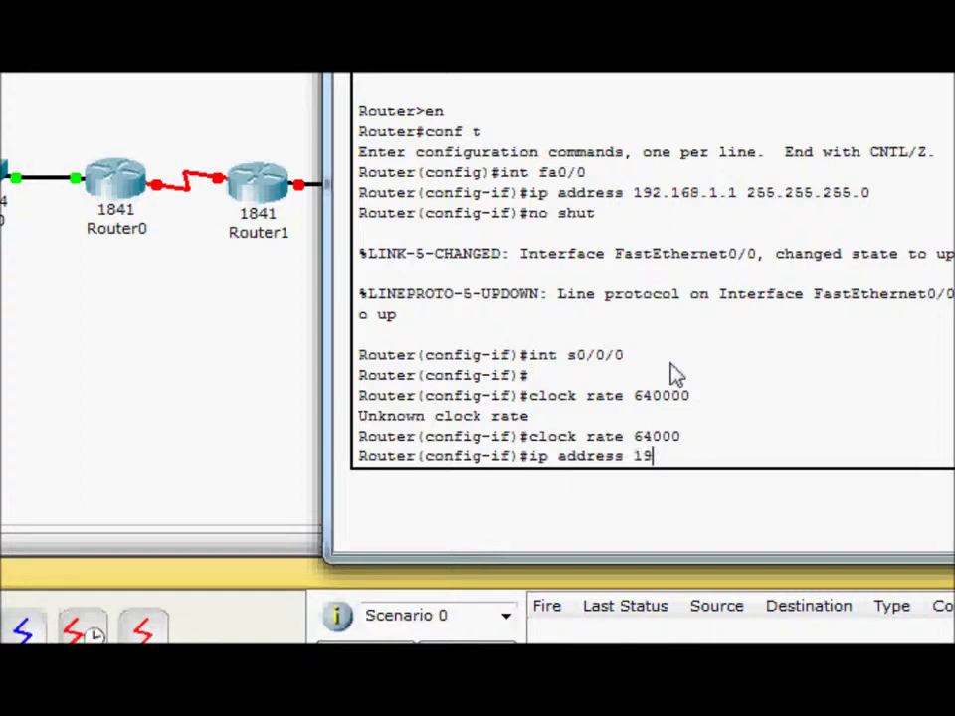
text(2.168.2.1)
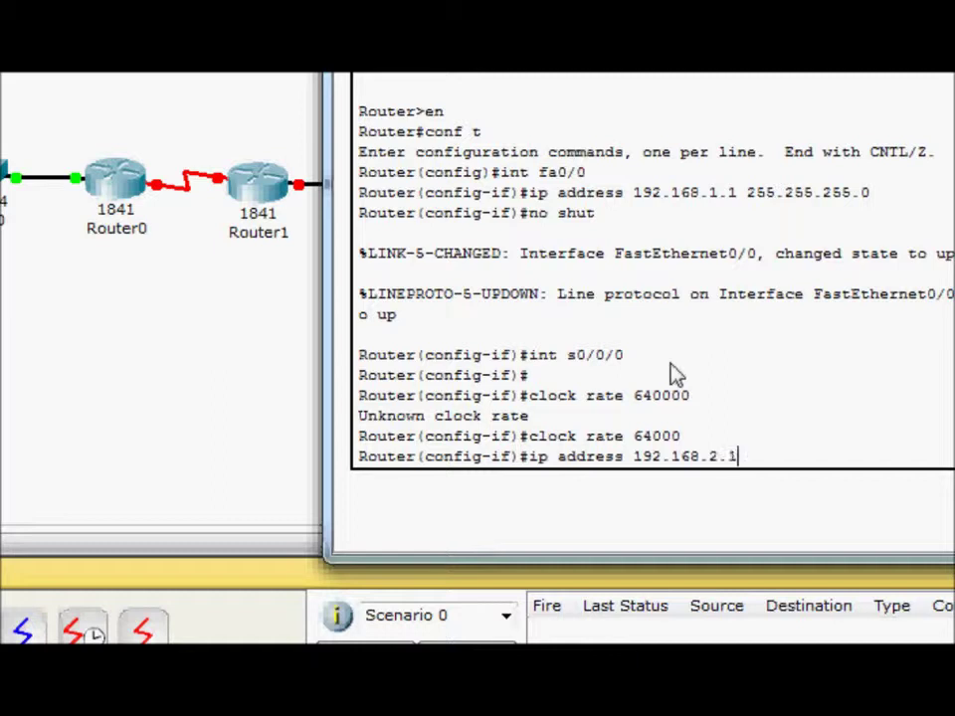
text( 255.255.255.255.0)
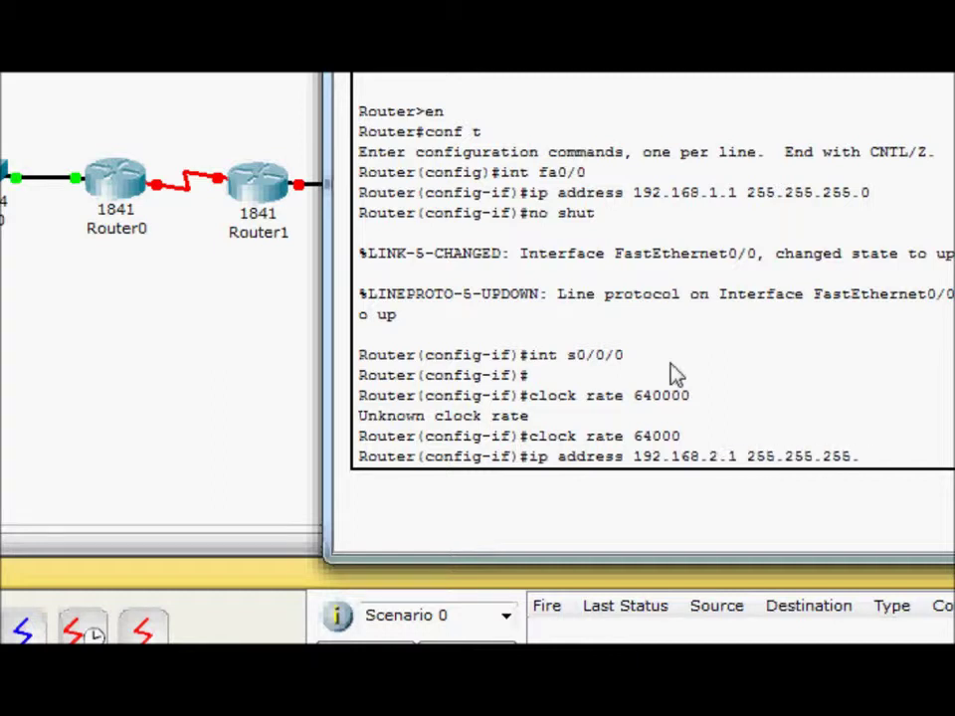
key(Return)
key(Return)
text(no shut)
key(Return)
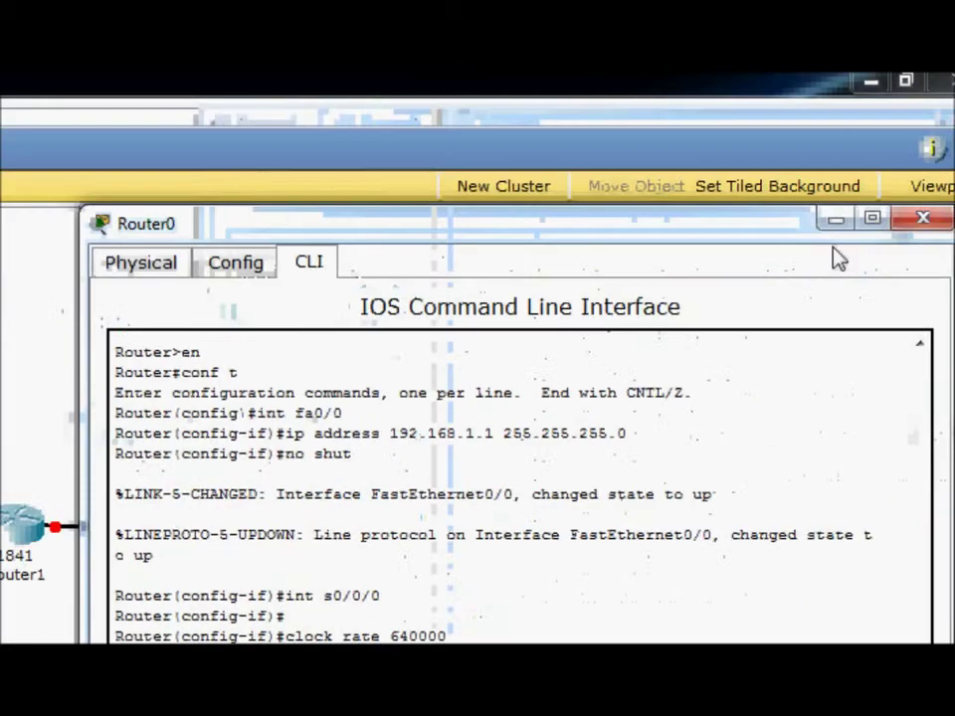
click(795, 221)
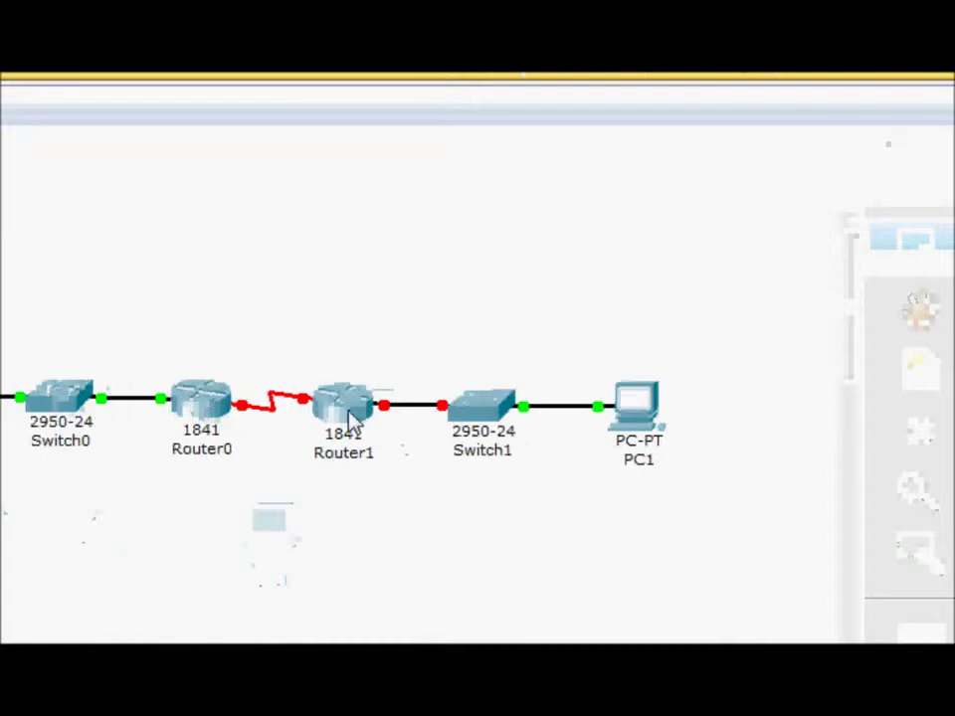
Open Router1's command line, decline the initial configuration dialog and enter global configuration mode.
click(348, 416)
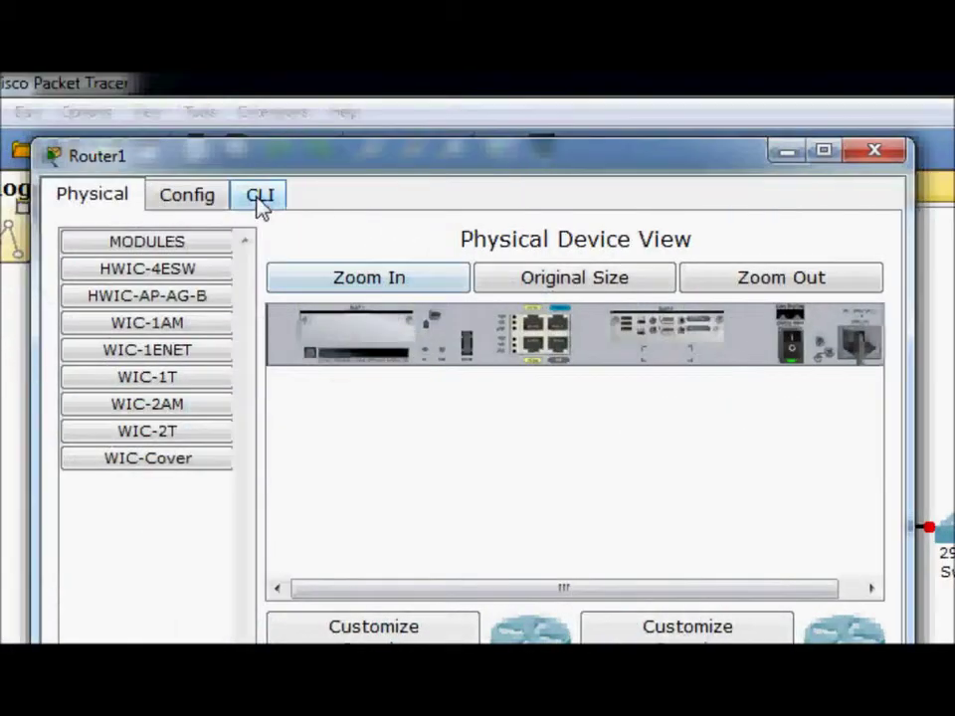
click(259, 195)
drag(177, 170, 677, 212)
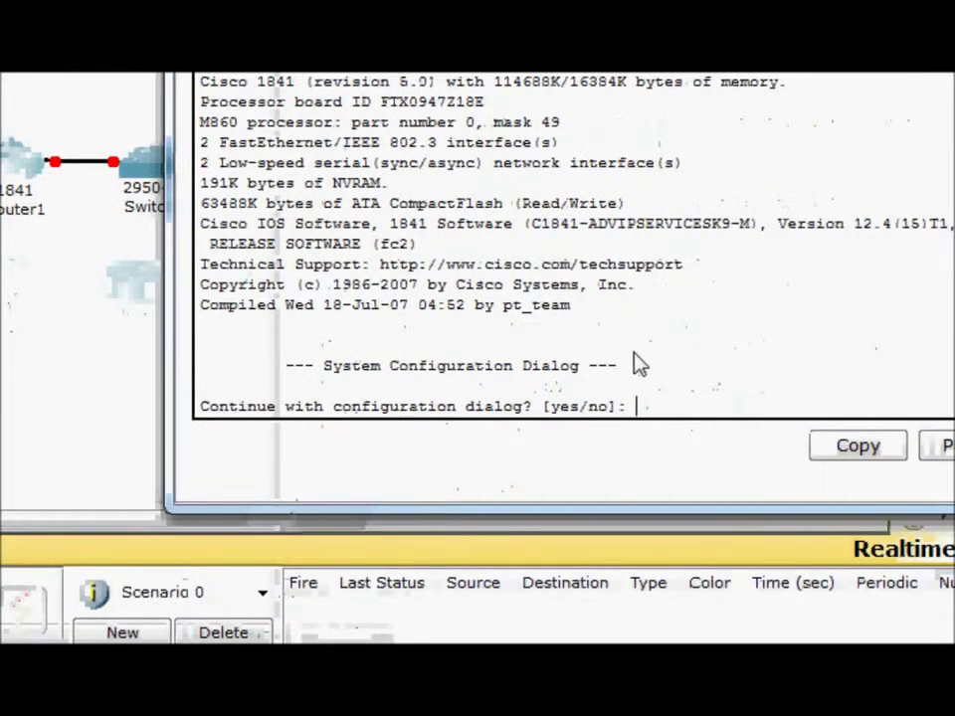
text(no)
key(Return)
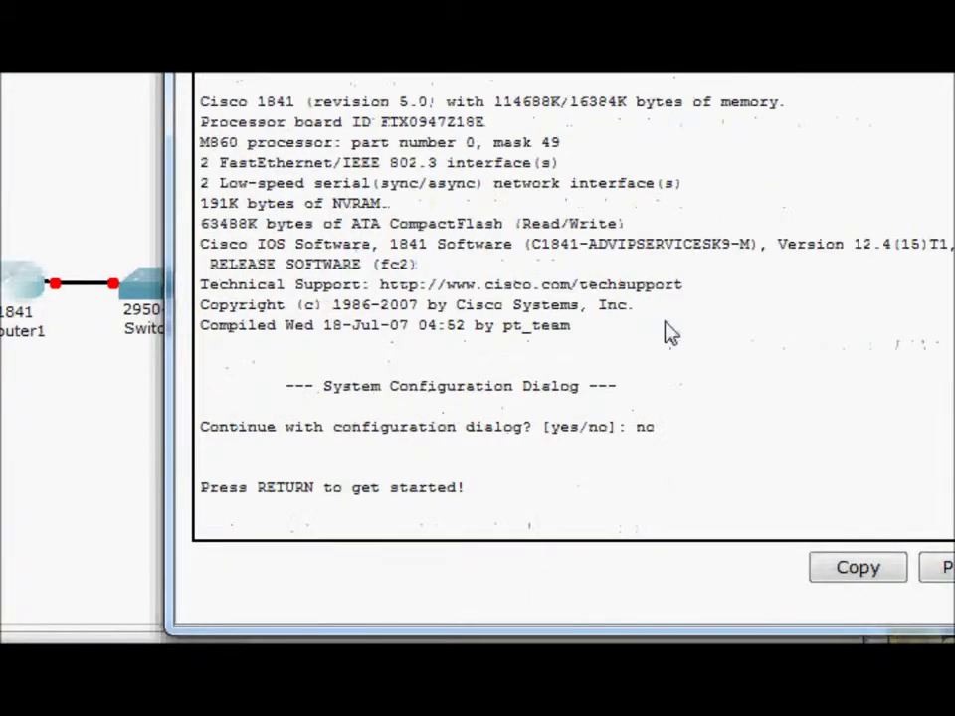
key(Return)
text(en)
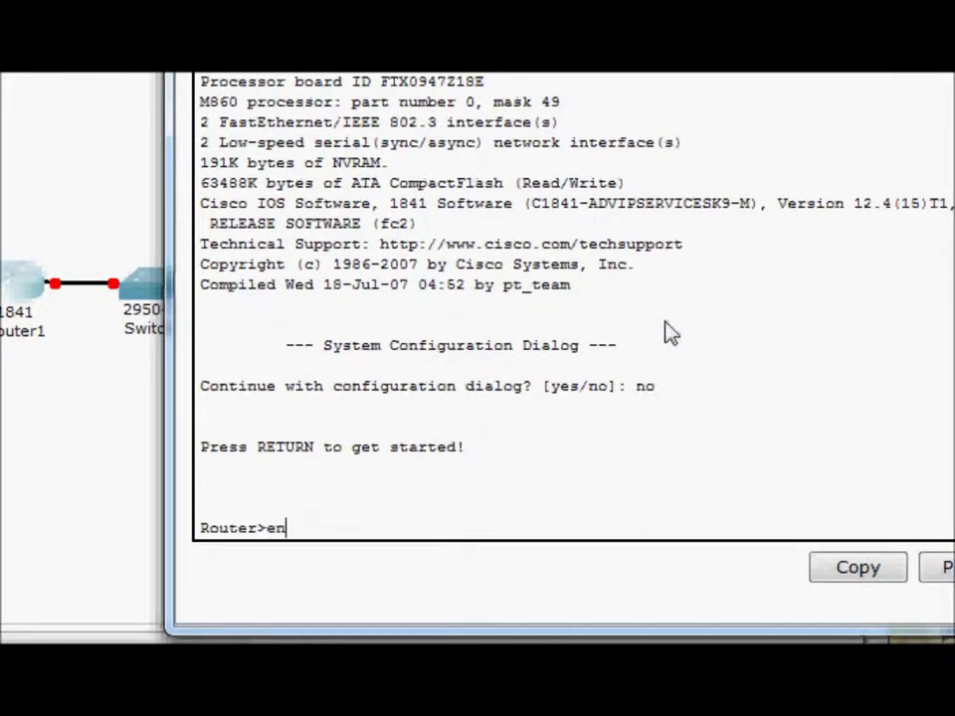
key(Return)
text(conf t)
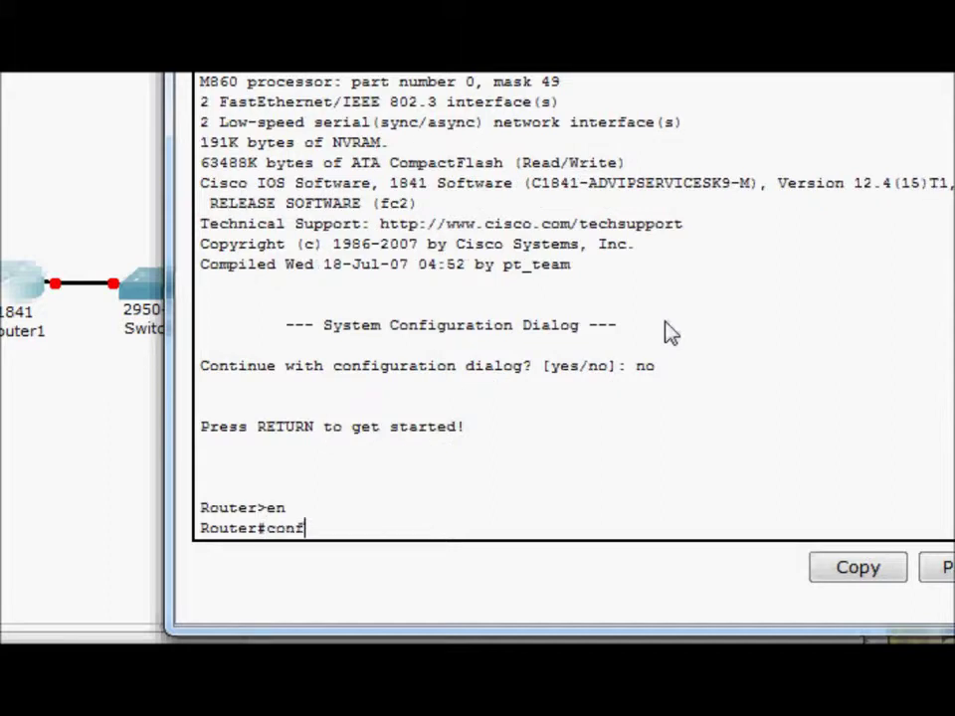
key(Return)
Assign IP address 192.168.2.2 with mask 255.255.255.0 to Router1's s0/0/0 interface and enable it with no shut.
text(i)
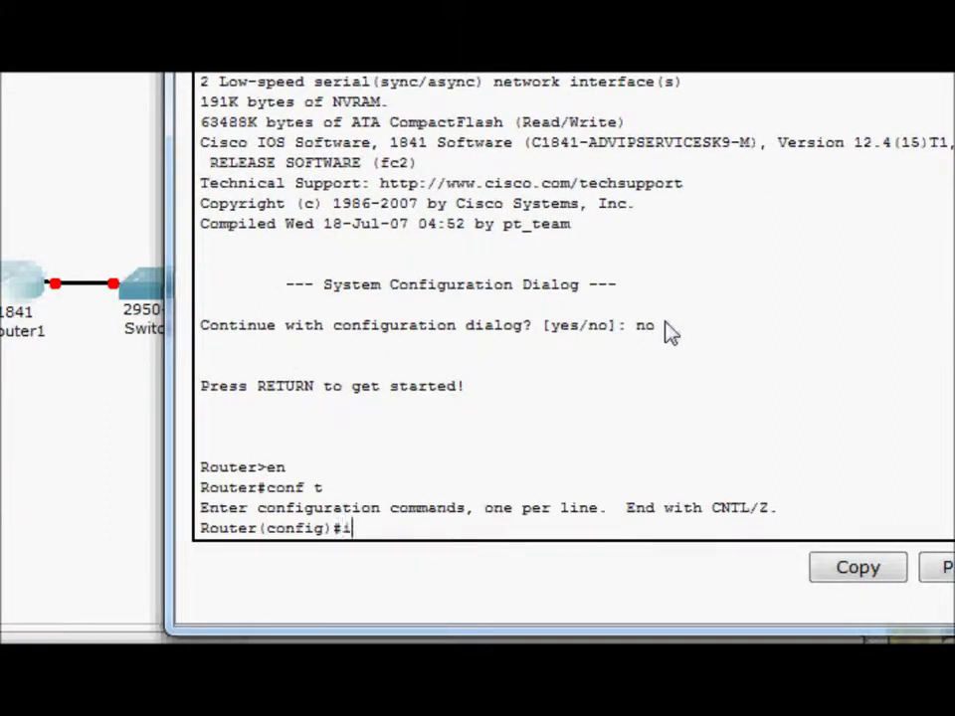
text(nt s0/0/0)
key(Return)
key(Return)
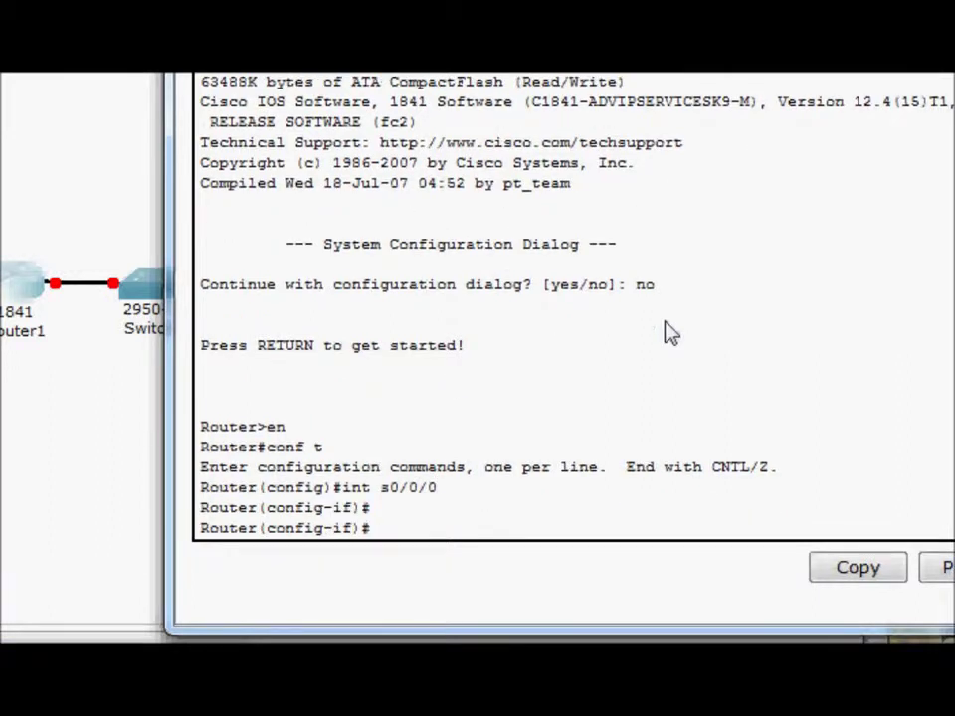
text(ip address 192.1)
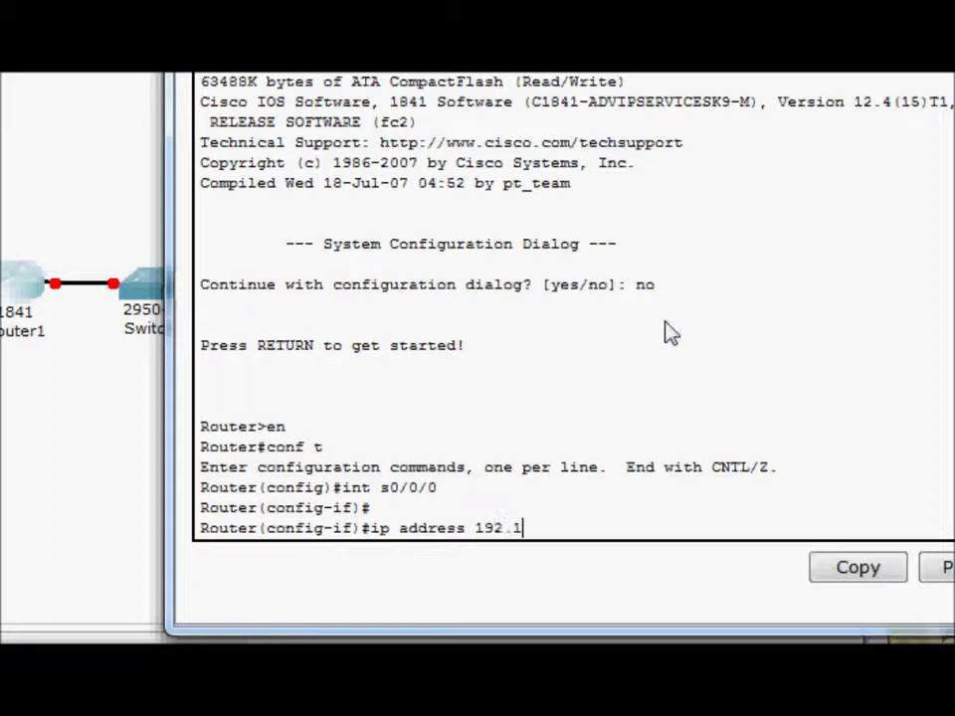
text(68.2.2 255.255.255.0)
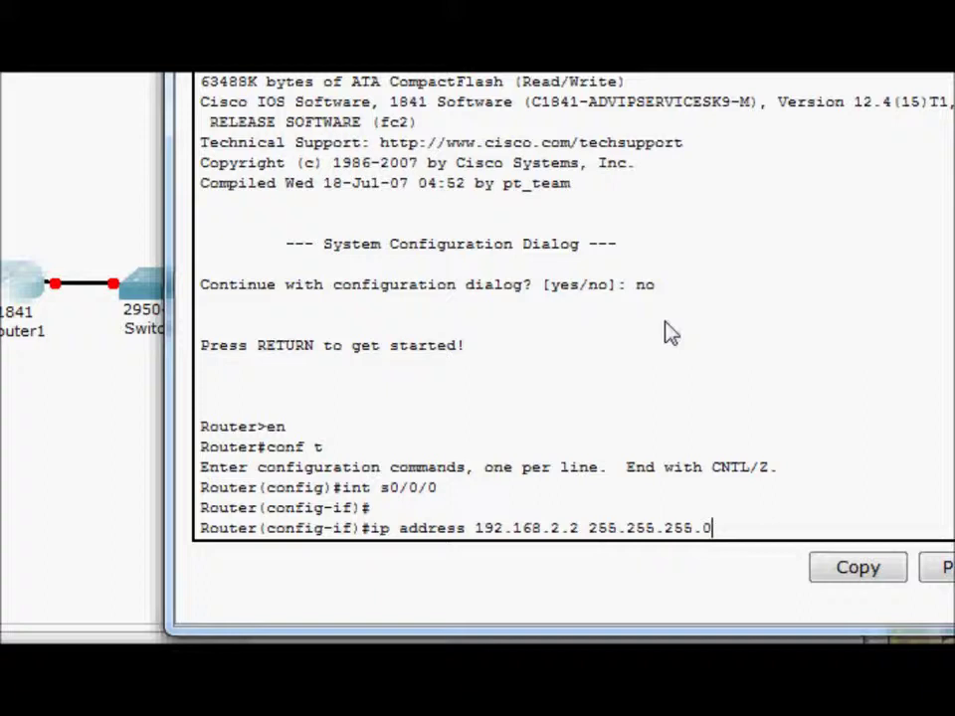
key(Return)
text(no shut)
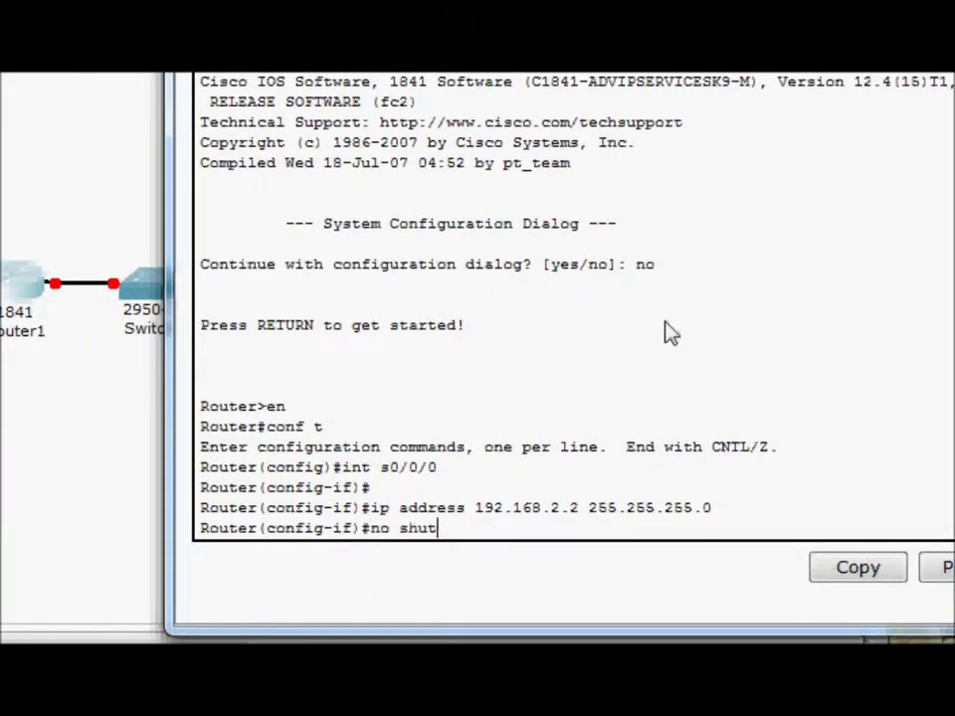
key(Return)
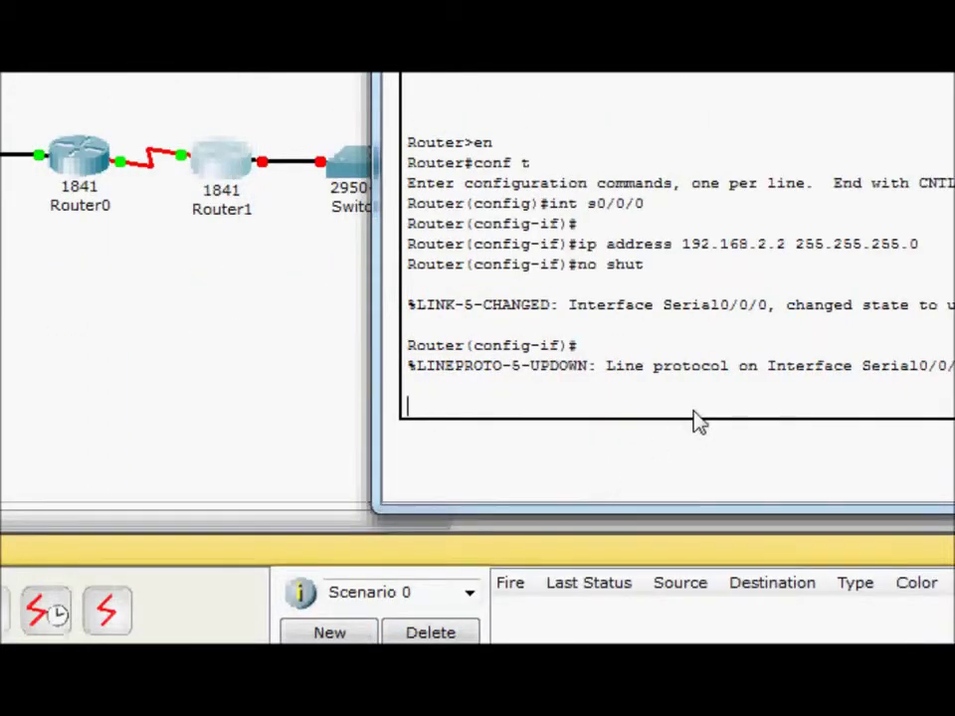
Assign IP address 192.168.3.1 with mask 255.255.255.0 to Router1's fa0/0 interface and enable it with no shut.
text(int fa0/0)
key(Return)
text(ip address 192.168.)
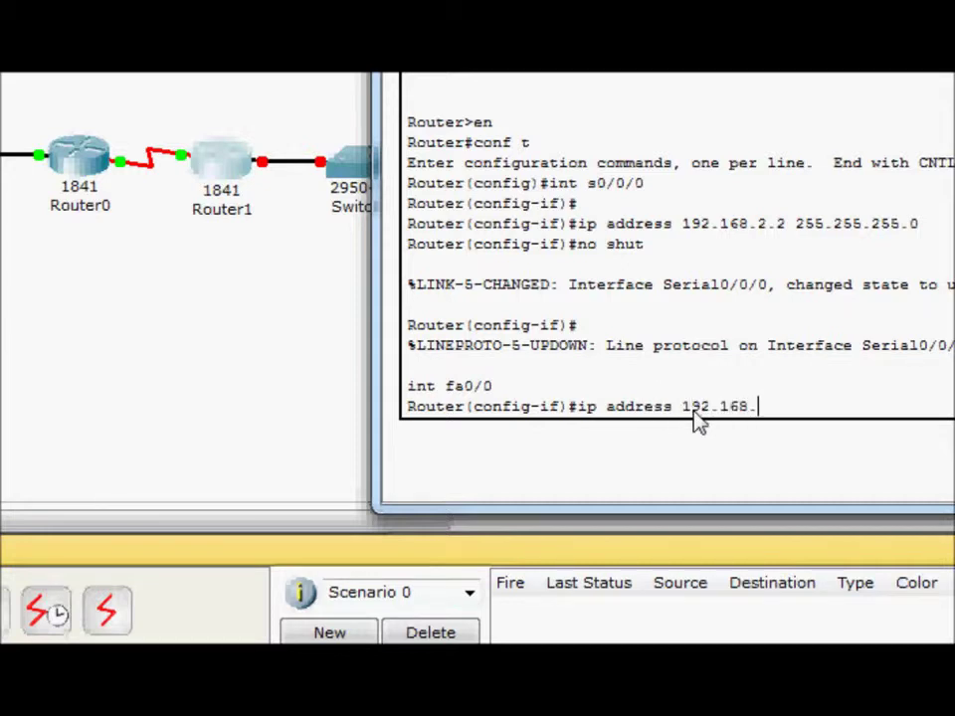
text(3.1 255.255.255.0)
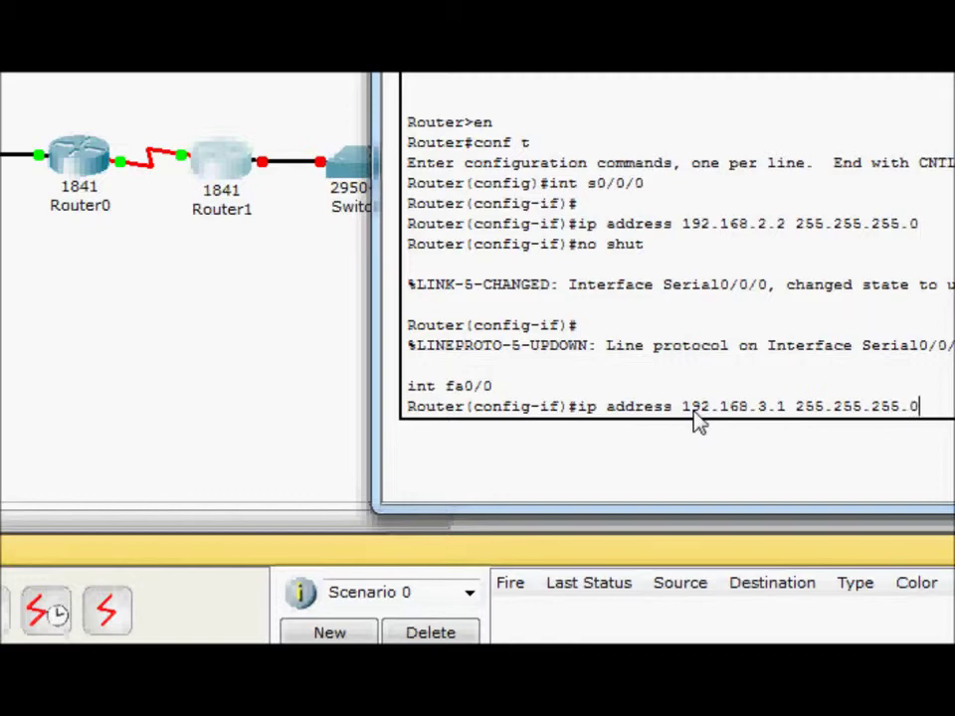
key(Return)
text(no shut)
key(Return)
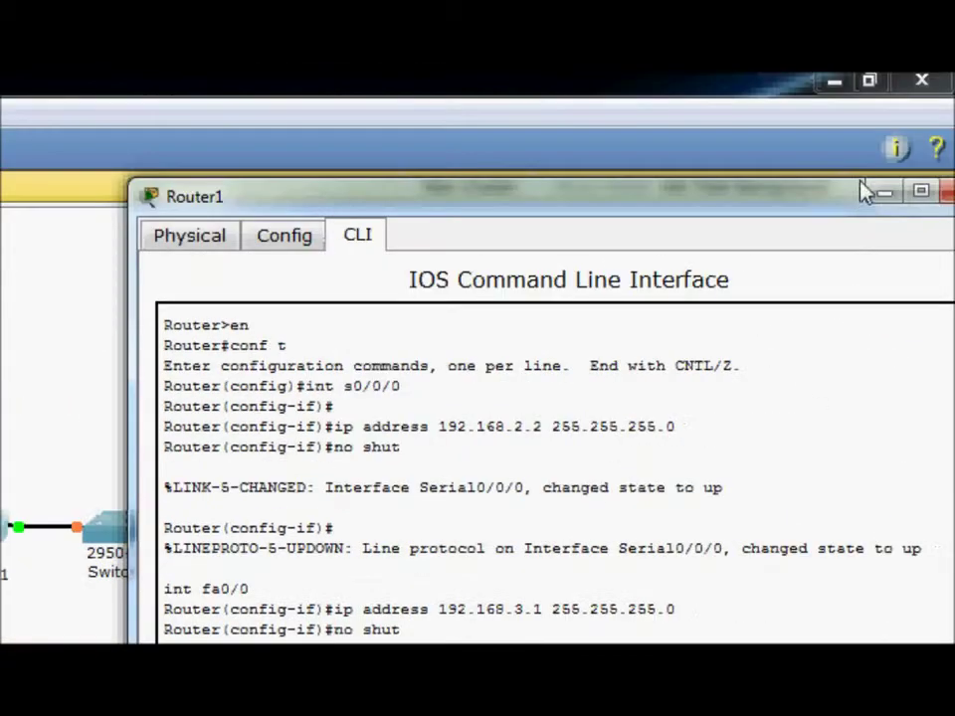
click(882, 194)
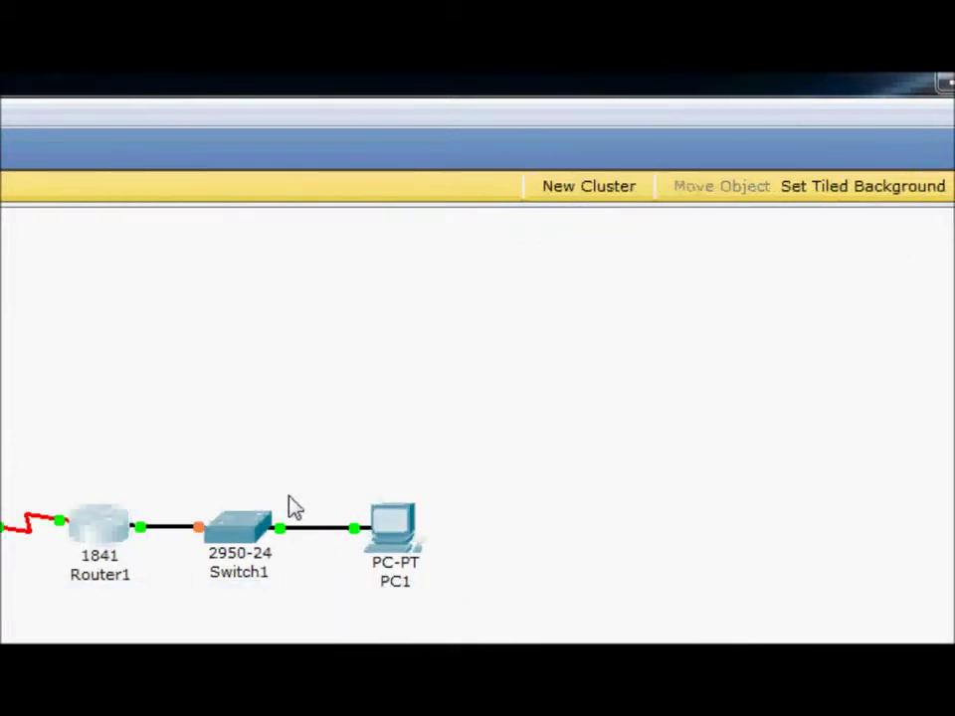
Test connectivity between the two LANs by pinging 192.168.1.2 from PC1's command prompt.
mouse_move(413, 461)
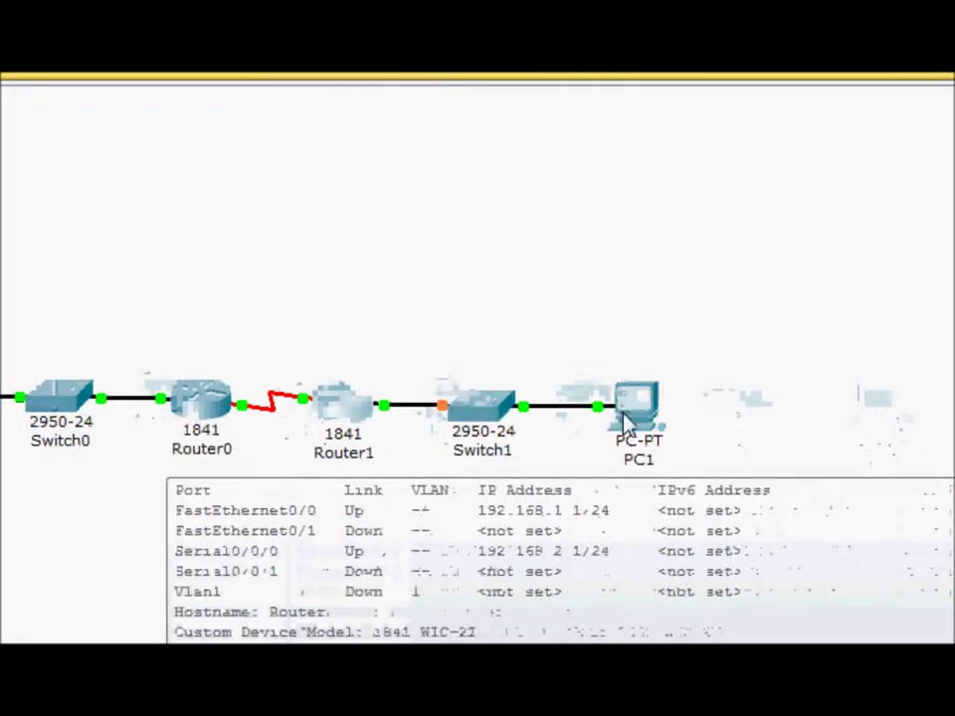
click(629, 422)
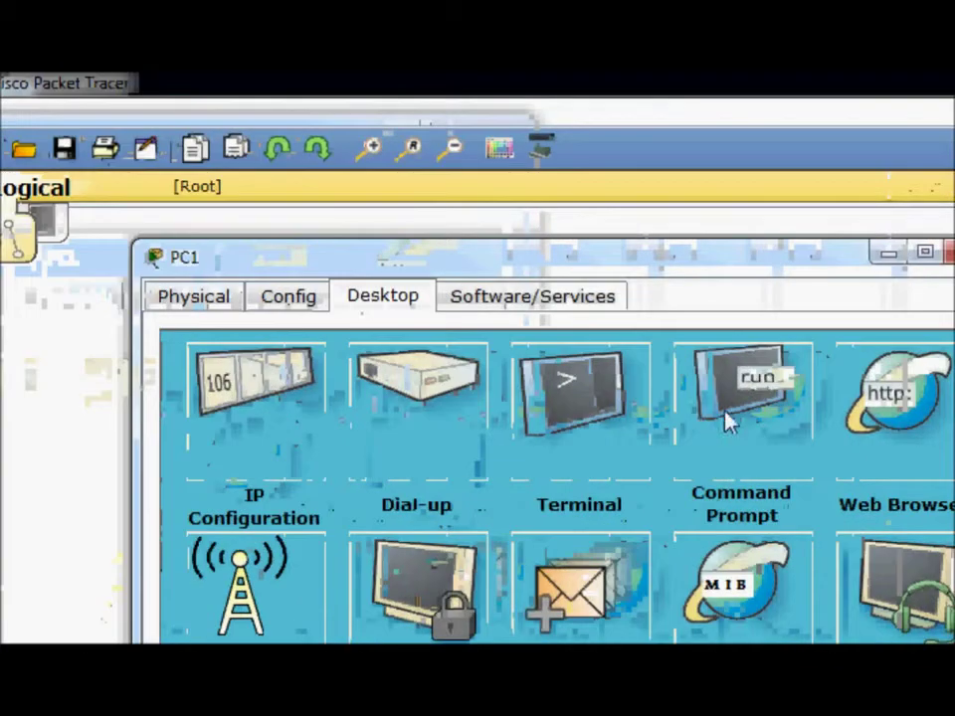
click(736, 418)
drag(245, 283, 954, 368)
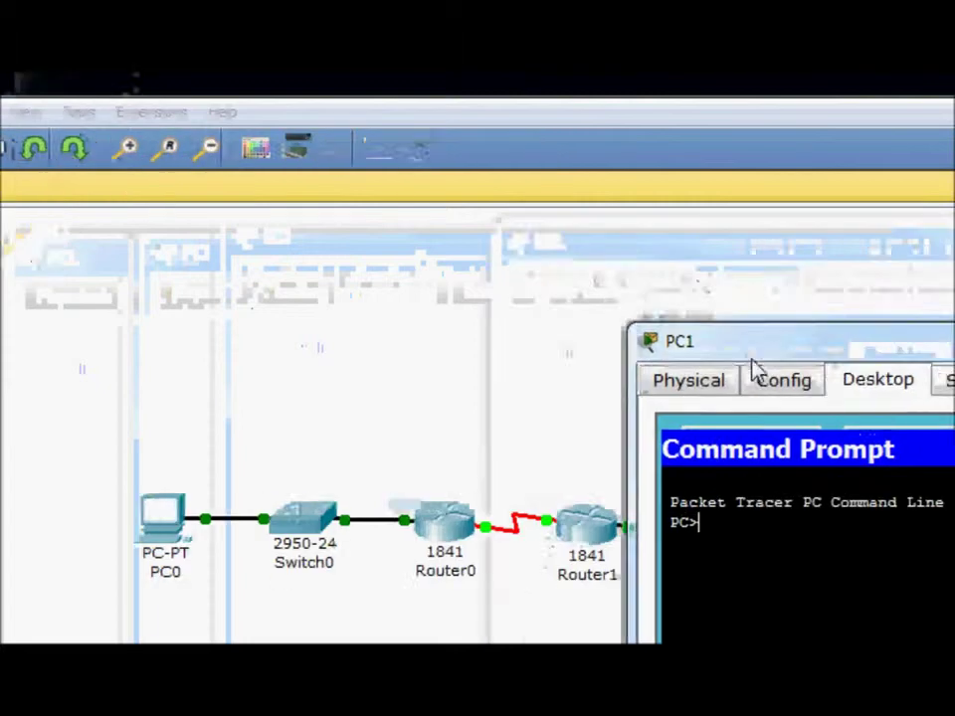
text(ping 1)
text(92.168)
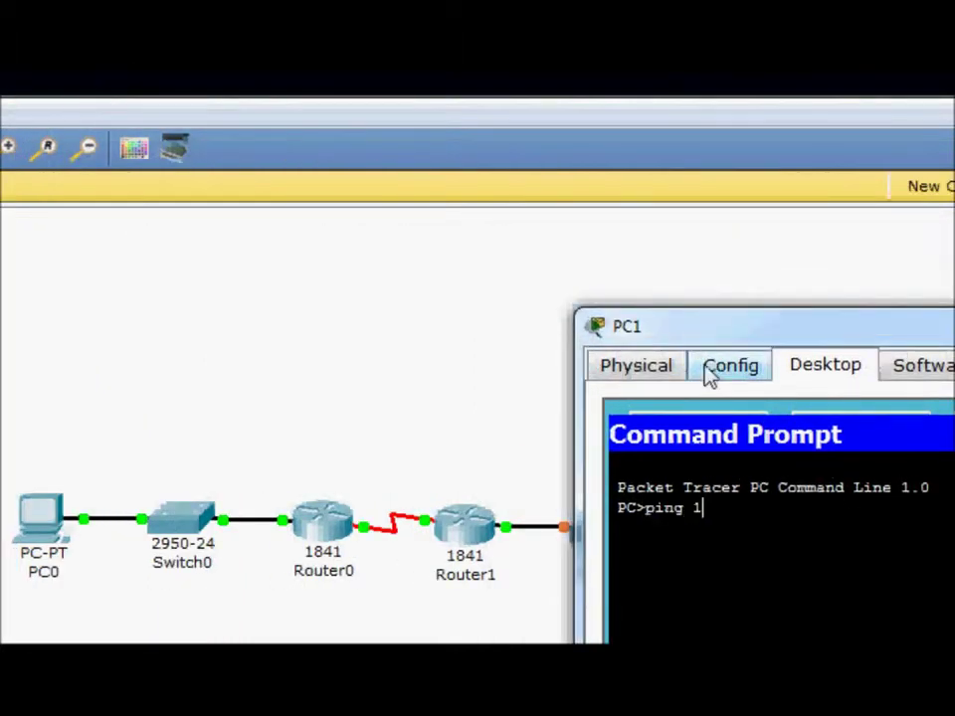
text(.)
text(1.1)
key(Return)
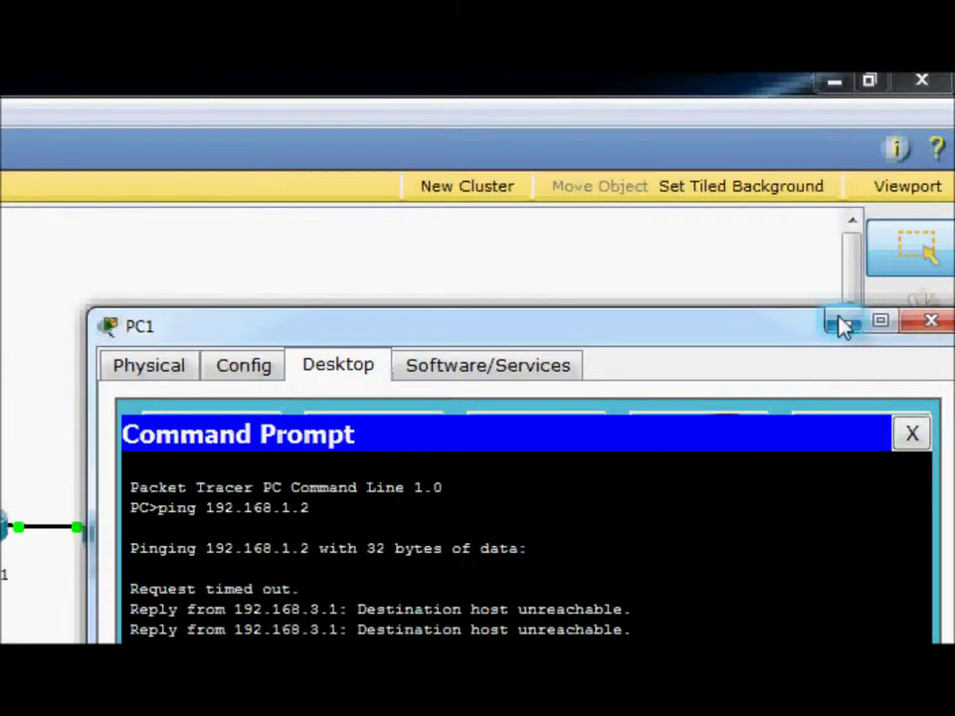
click(839, 321)
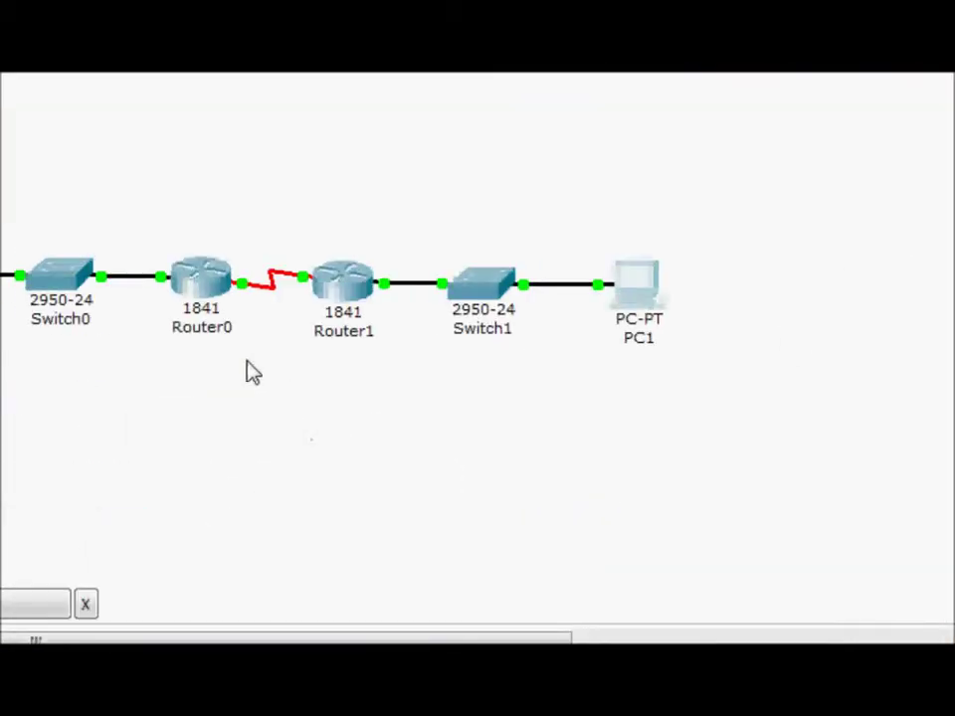
On Router0's command line, leave interface configuration and start RIP routing configuration.
mouse_move(560, 350)
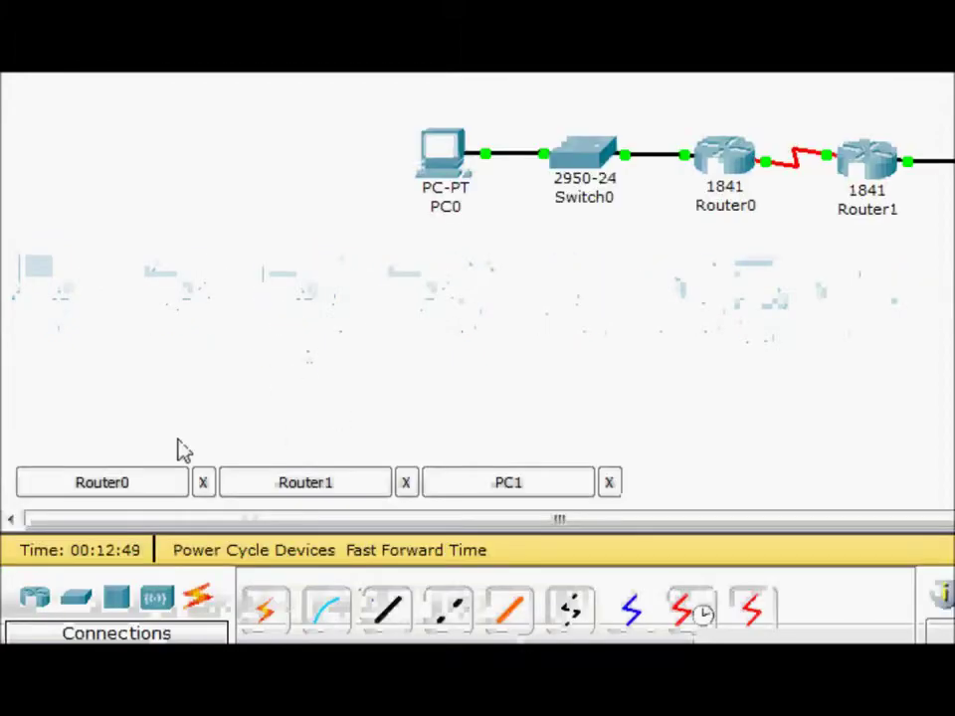
click(145, 490)
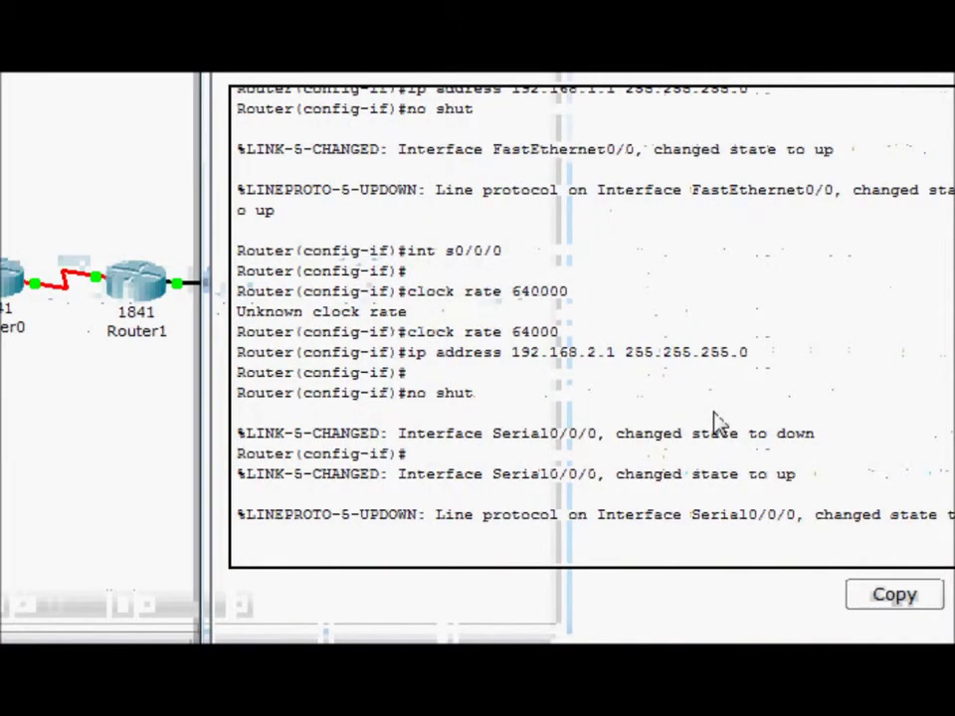
key(Return)
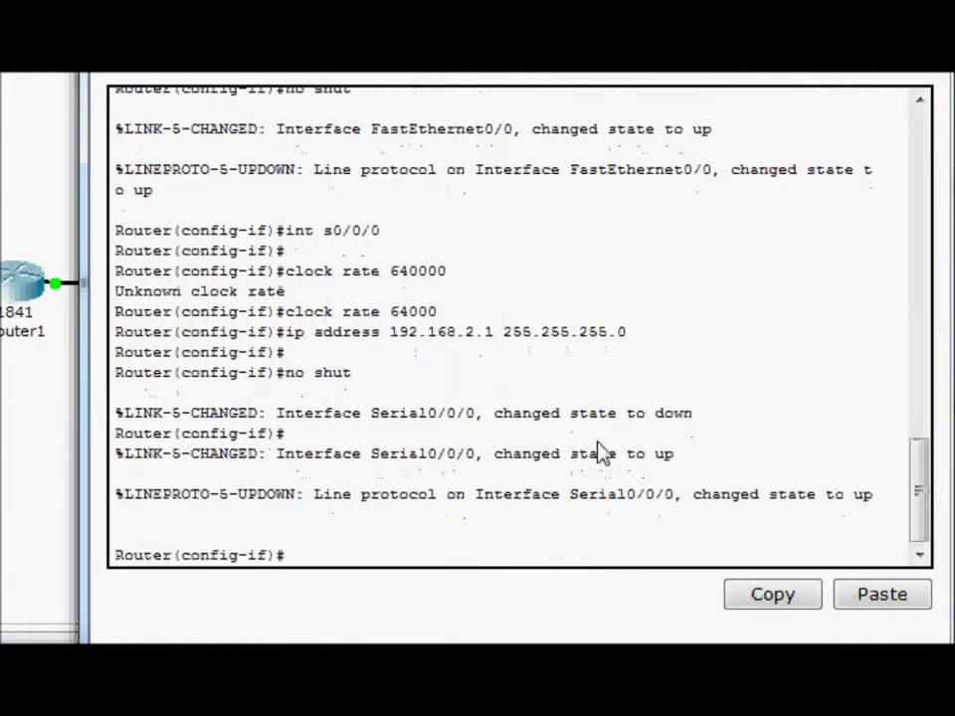
text(exit)
key(Return)
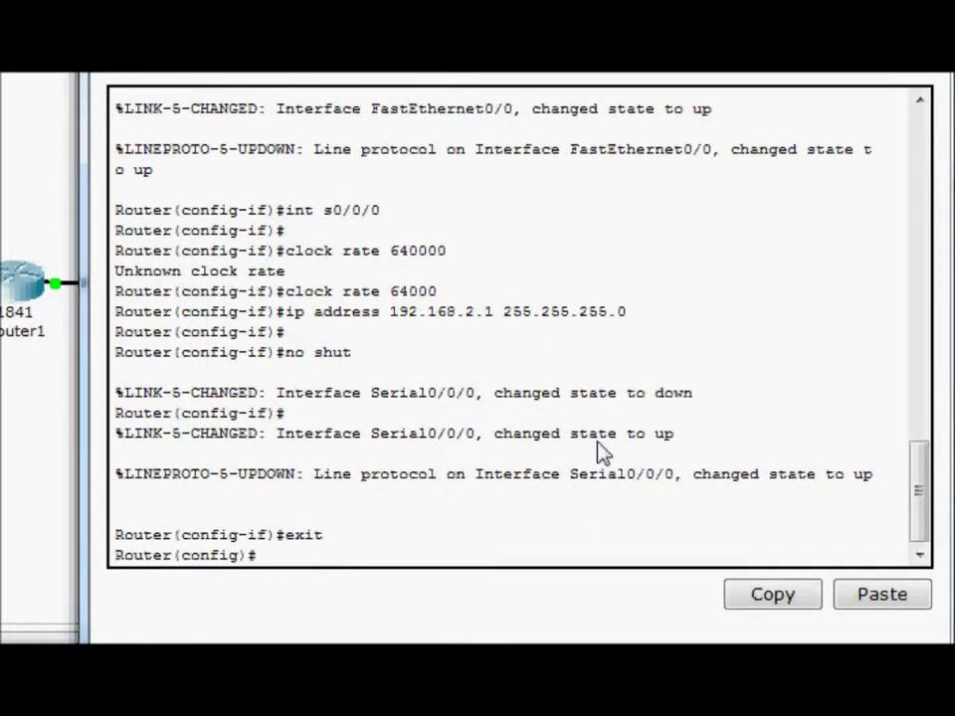
text(router rip)
key(Return)
Add networks 192.168.1.0 and 192.168.2.0 to Router0's RIP configuration.
text(netow)
key(BackSpace)
key(BackSpace)
text(work 192.168.1.0)
key(Return)
key(Up)
key(Left)
key(Left)
key(BackSpace)
text(2)
key(Return)
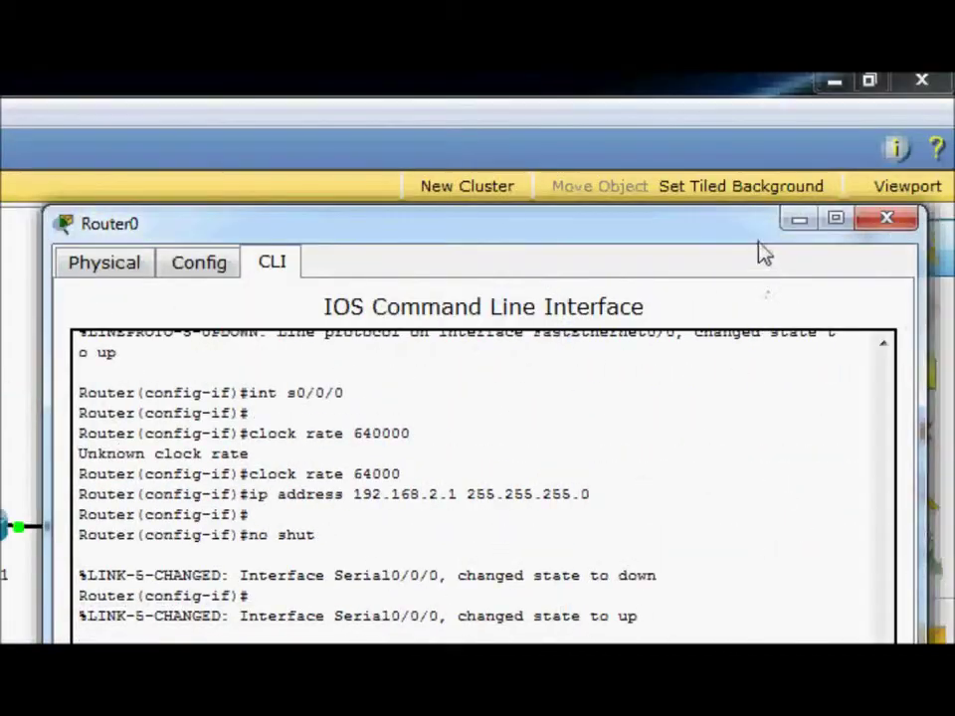
click(791, 221)
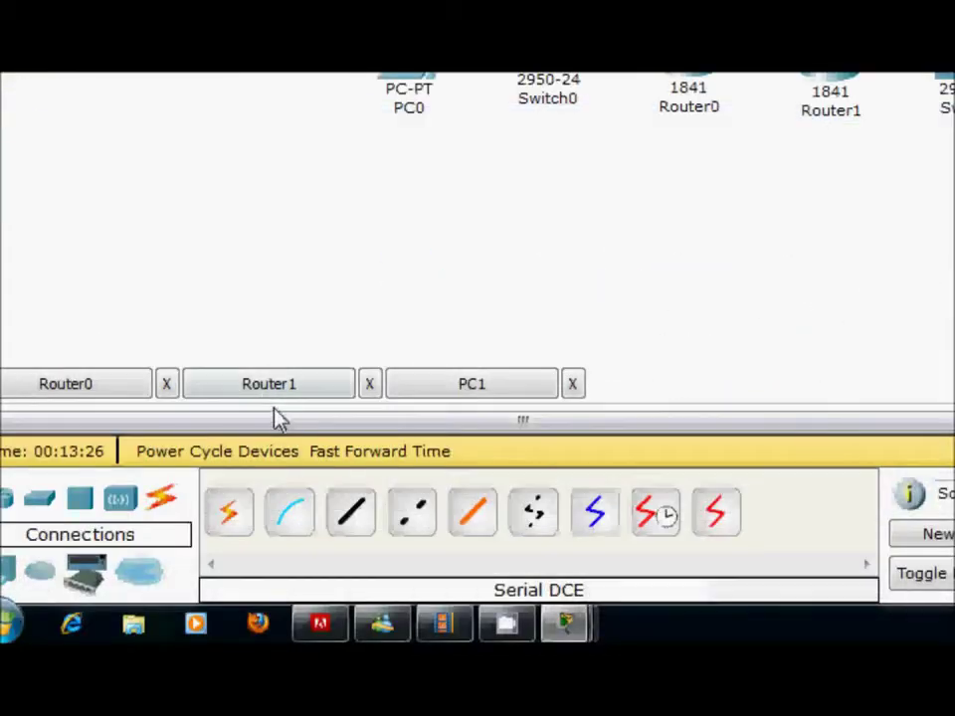
On Router1's command line, leave interface configuration and start RIP routing configuration.
click(272, 394)
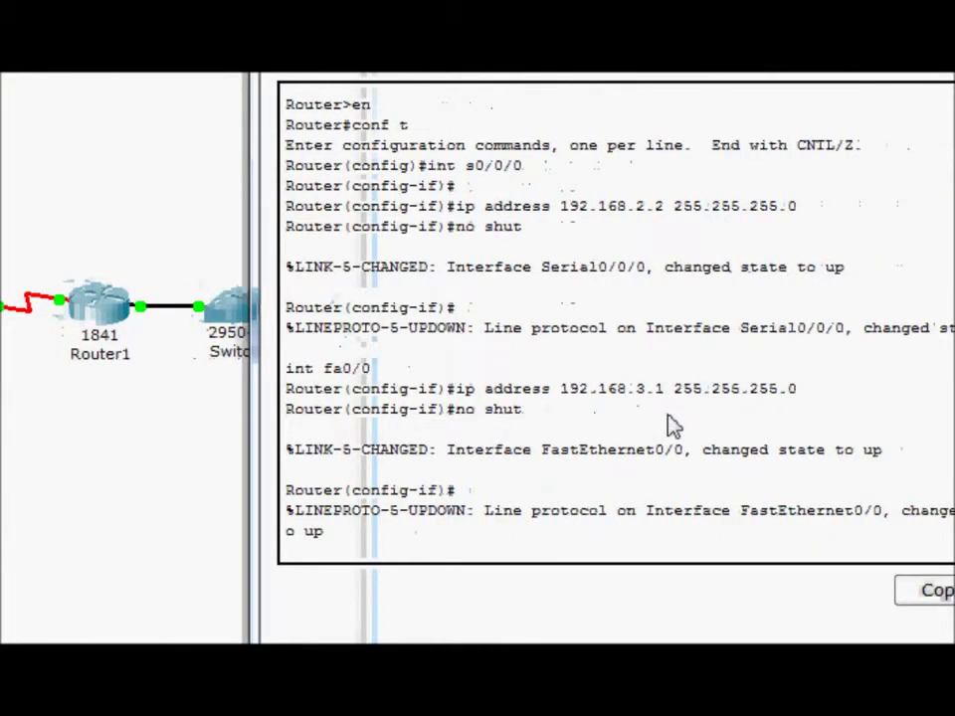
key(Return)
text(exit)
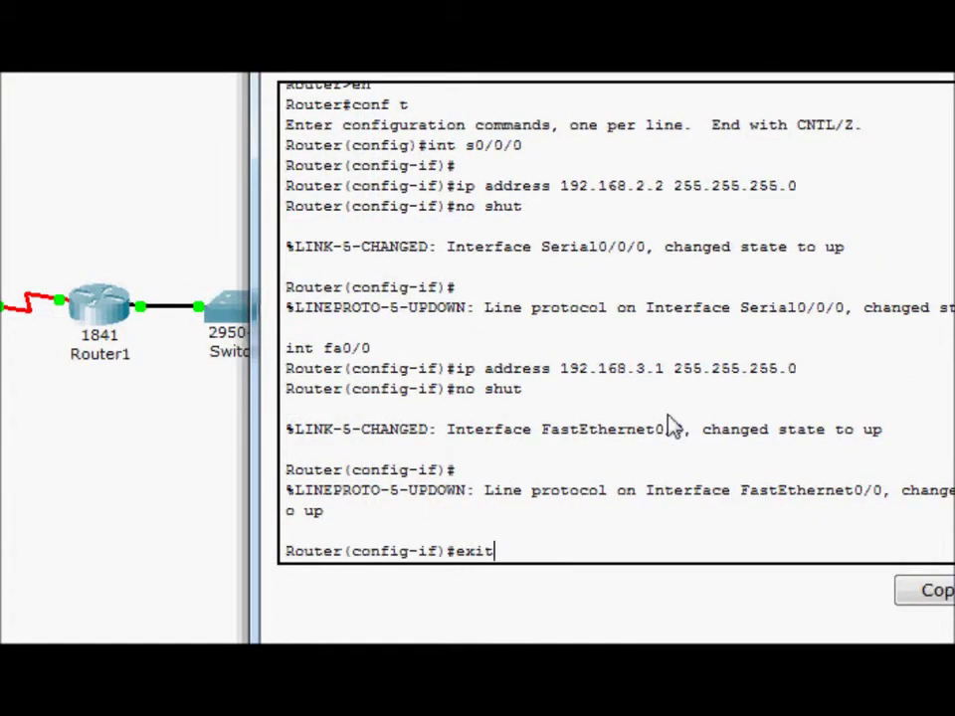
key(Return)
text(router rip)
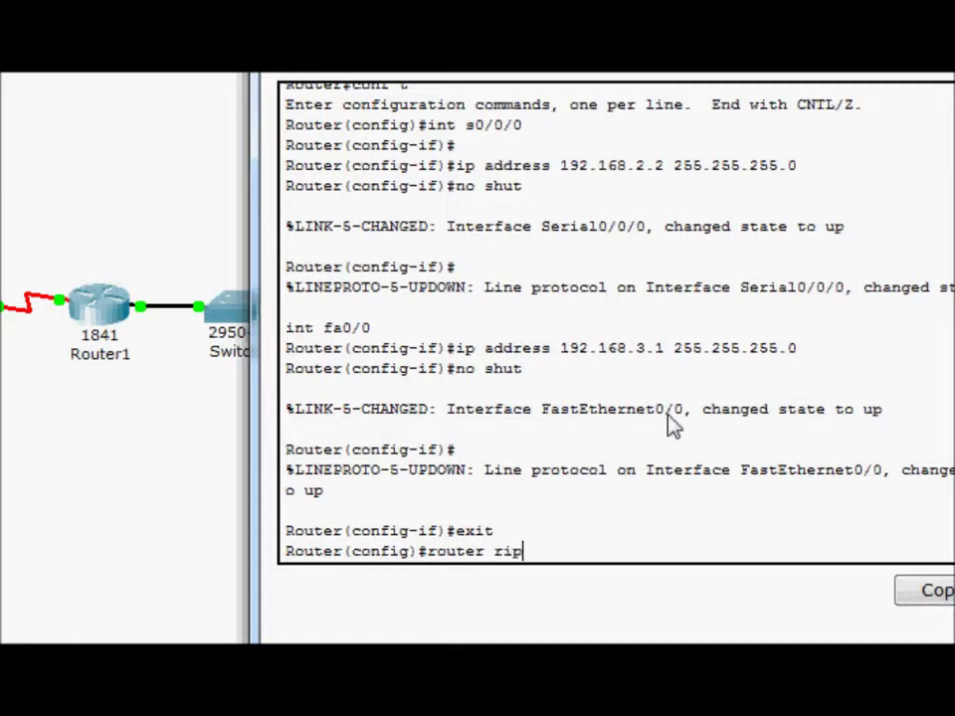
key(Return)
Add networks 192.168.2.0 and 192.168.3.0 to Router1's RIP configuration and exit router configuration mode.
text(network)
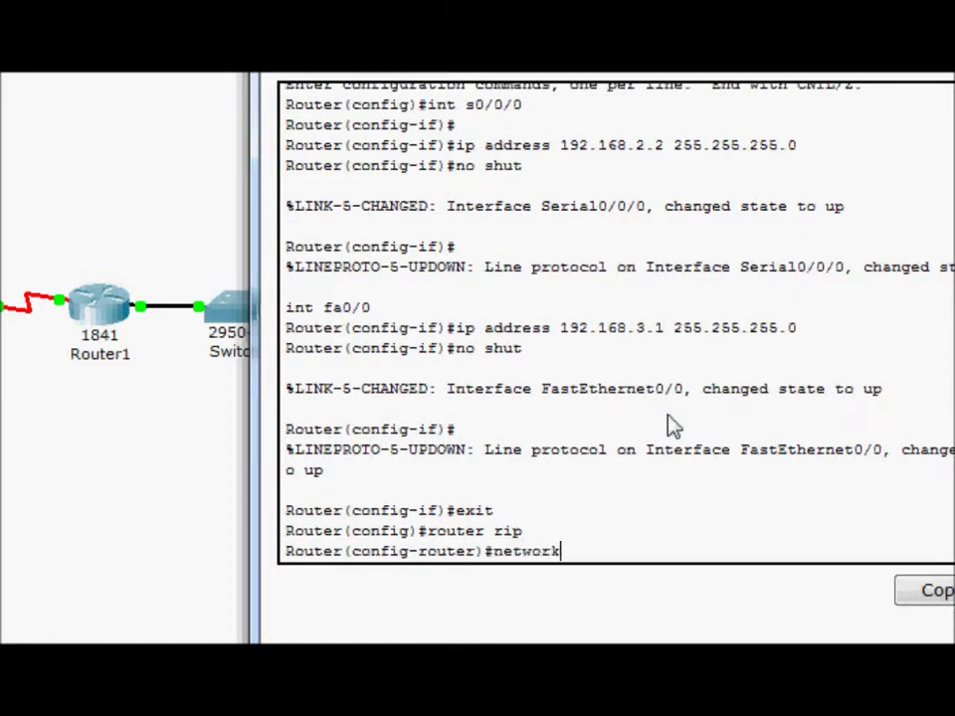
text( 192.168.2.0)
key(Return)
key(Up)
key(Left)
key(Left)
key(BackSpace)
text(3)
key(Return)
text(exit)
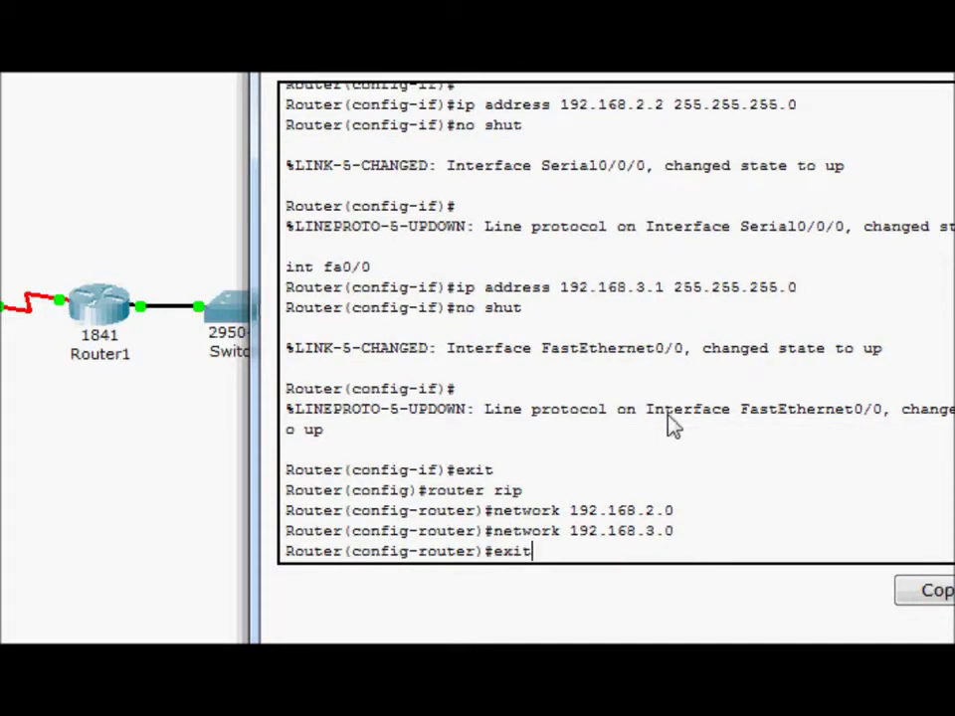
key(Return)
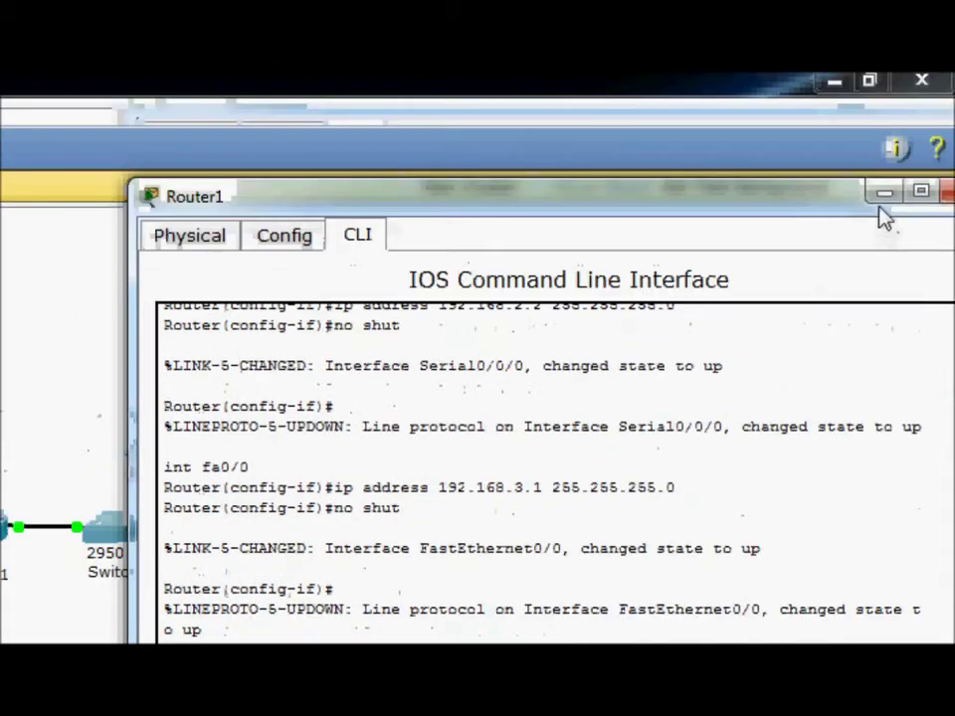
click(883, 92)
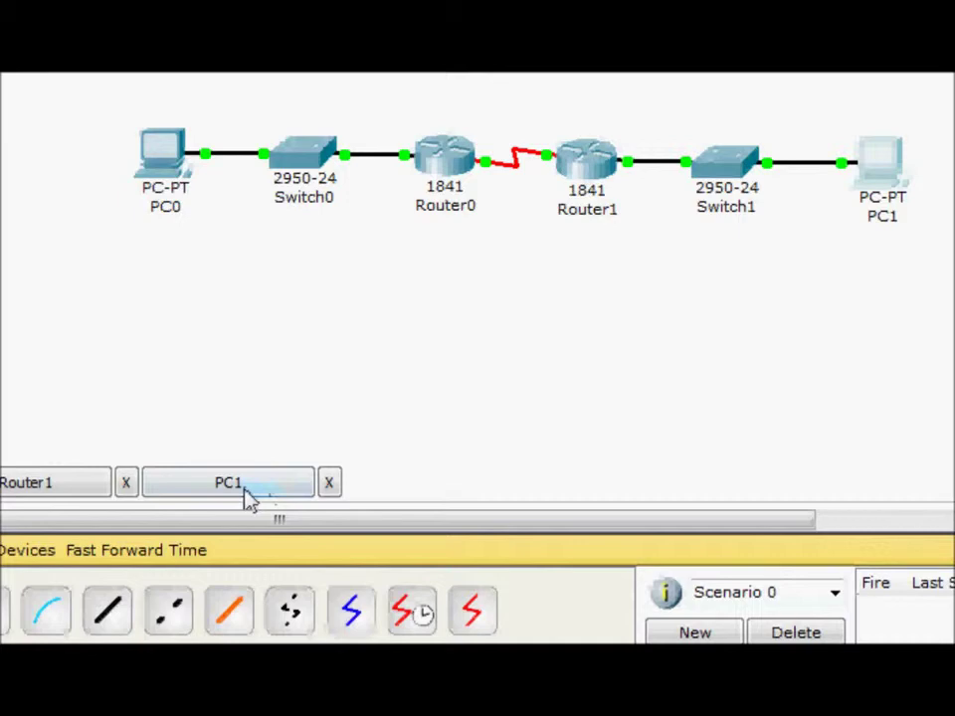
Repeat the ping to 192.168.1.2 from PC1's command prompt and close the PC1 window.
click(247, 485)
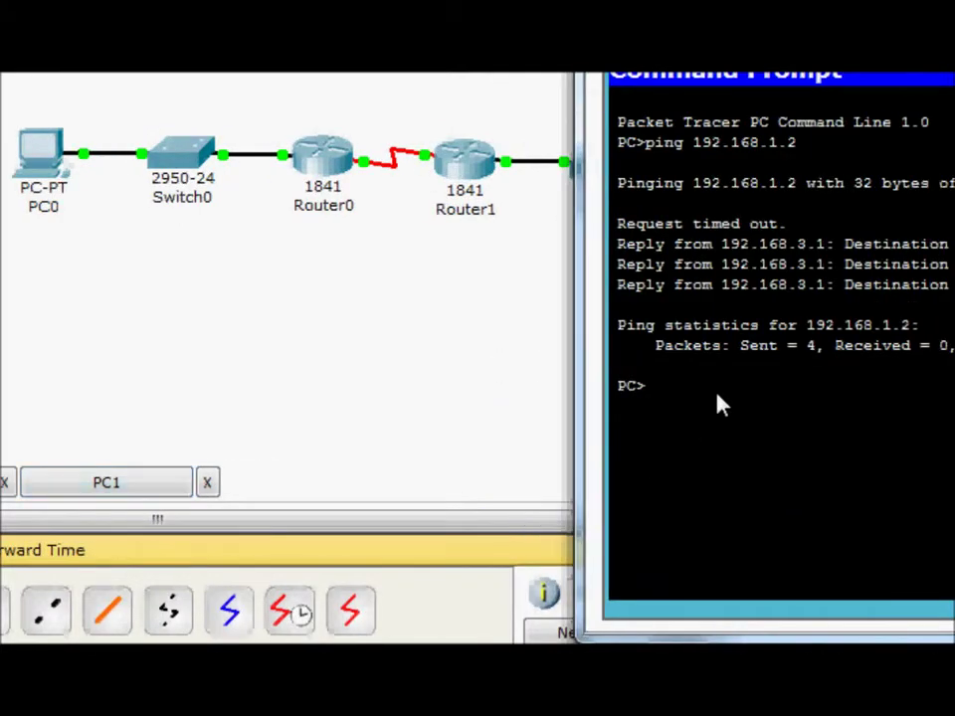
key(Up)
key(Return)
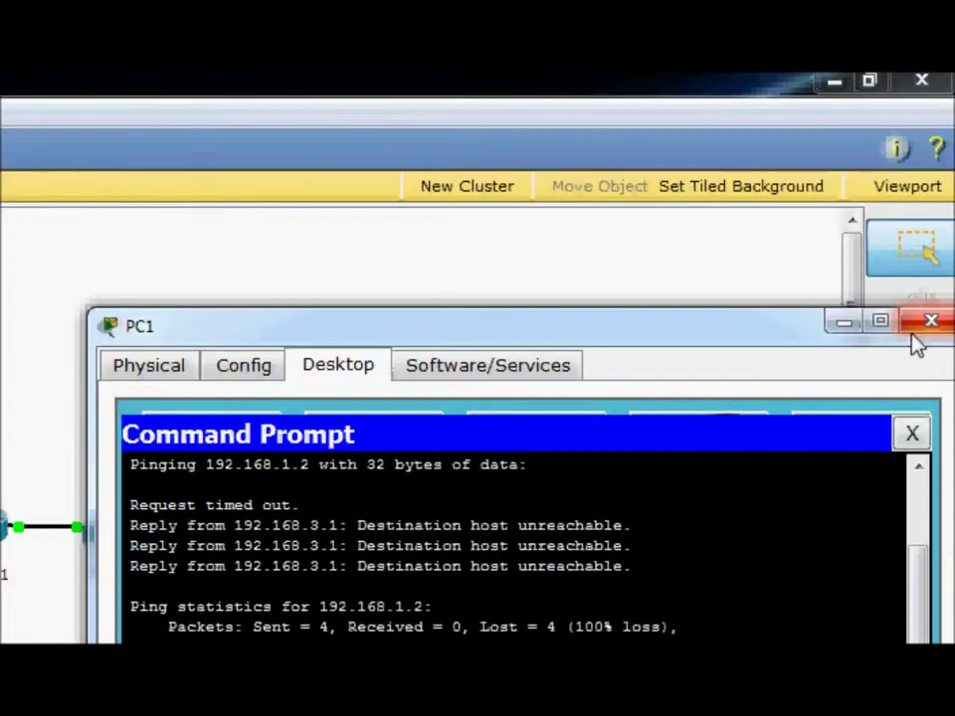
click(915, 328)
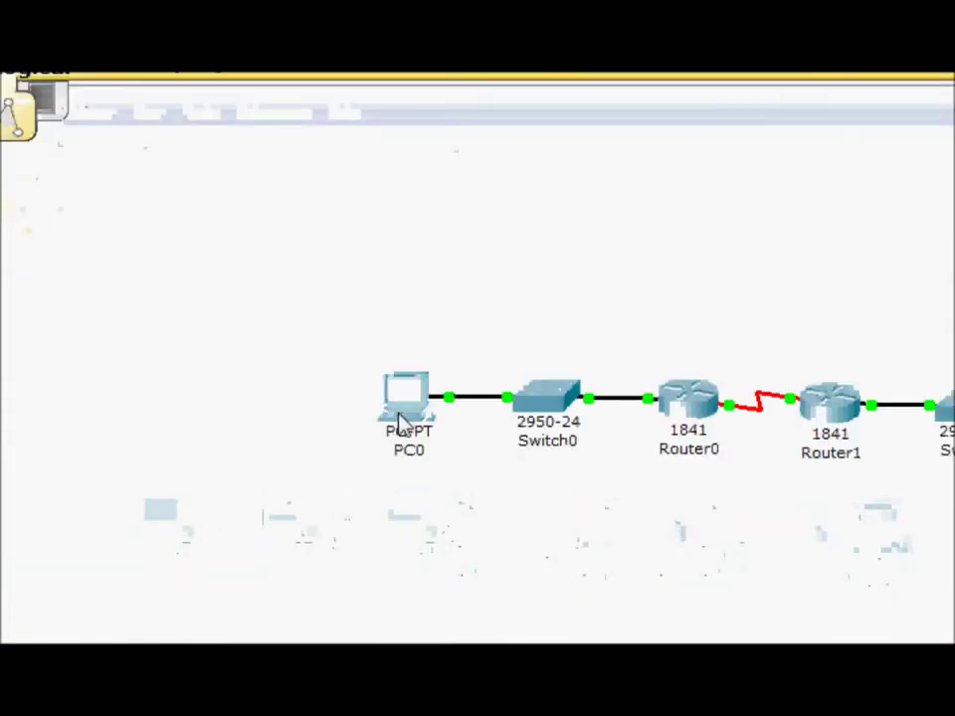
Ping 192.168.3.2 from PC0's command prompt to test the route in the opposite direction.
click(401, 422)
click(677, 204)
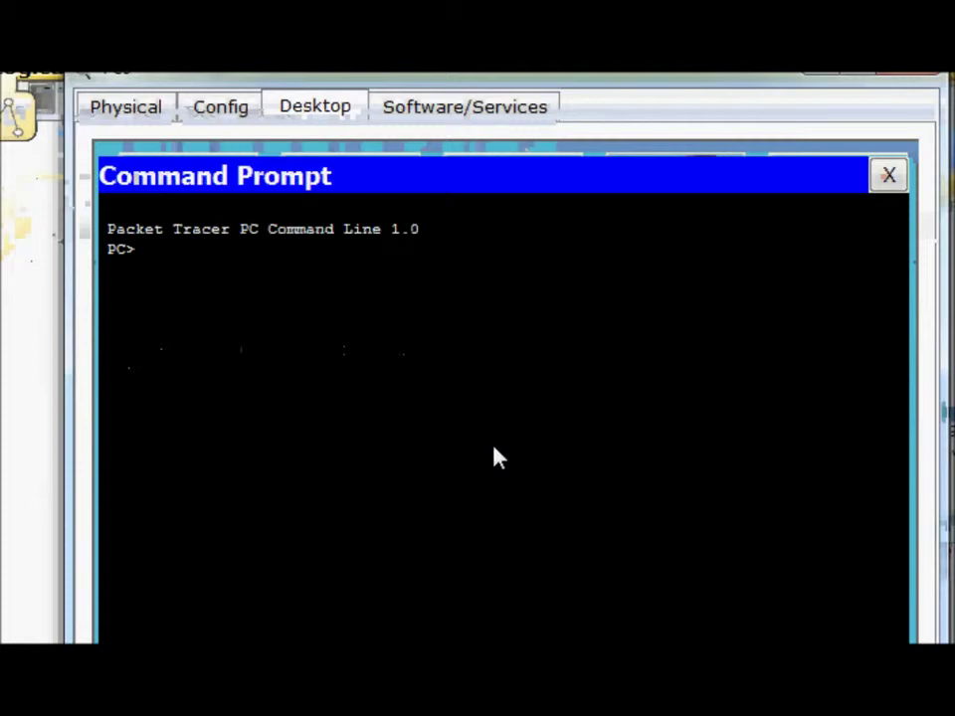
text(te)
key(BackSpace)
key(BackSpace)
text(ping 192.168.3.2)
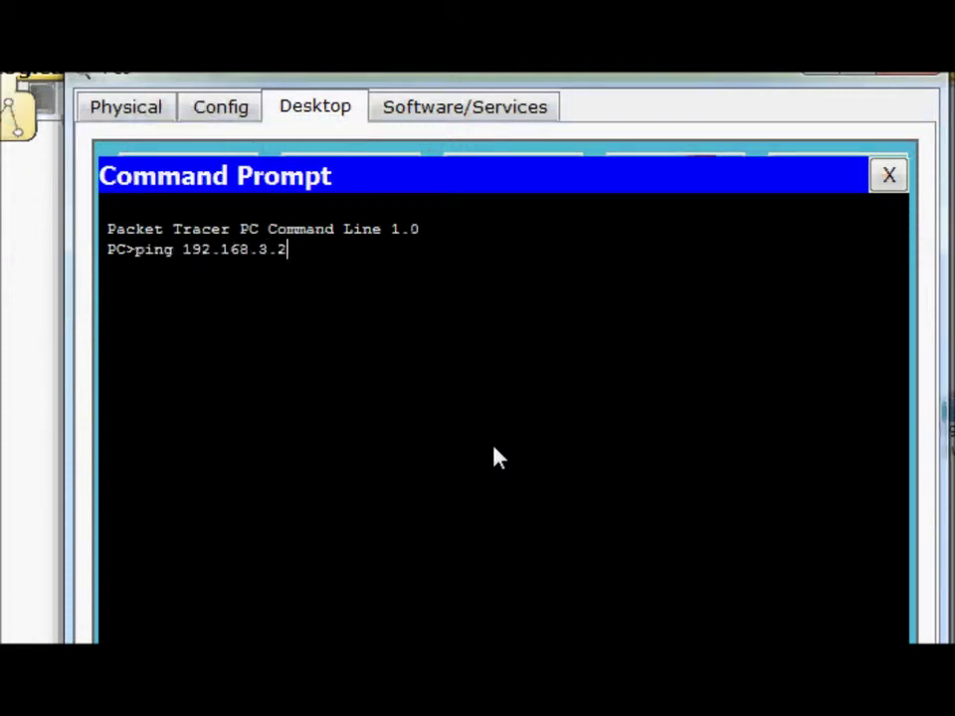
key(Return)
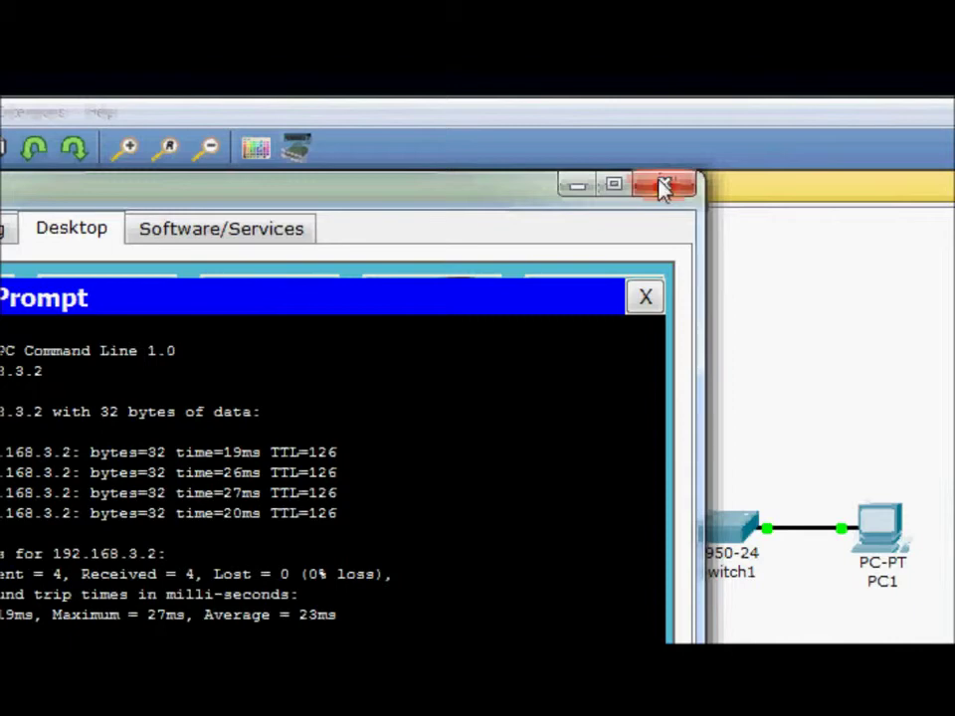
Close the PC0 window and the remaining minimized router windows, leaving only the network topology in the workspace.
click(906, 76)
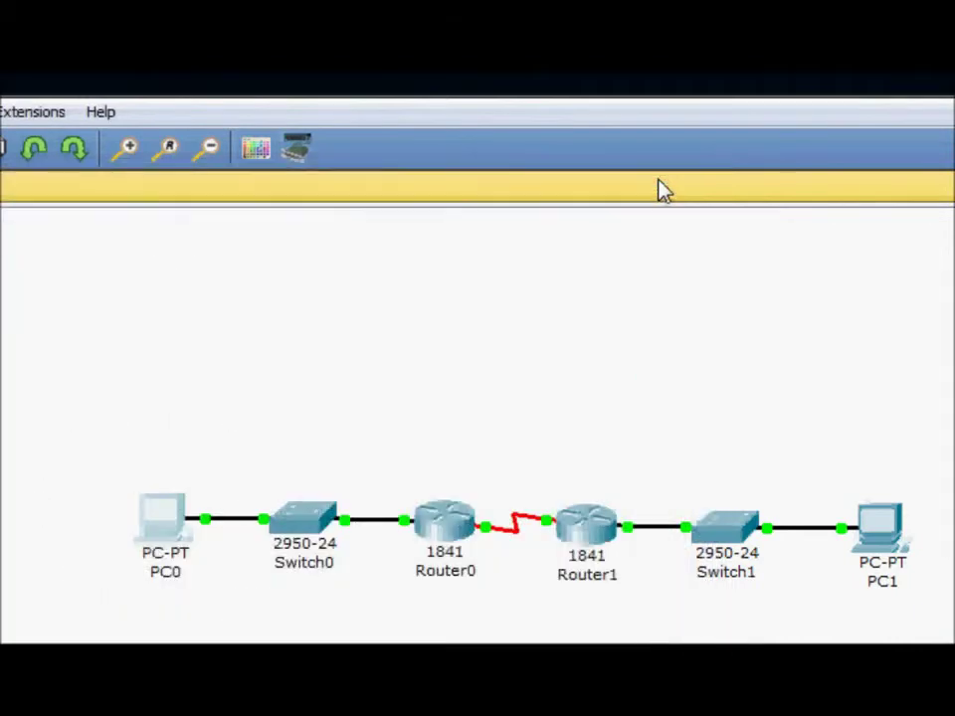
click(248, 384)
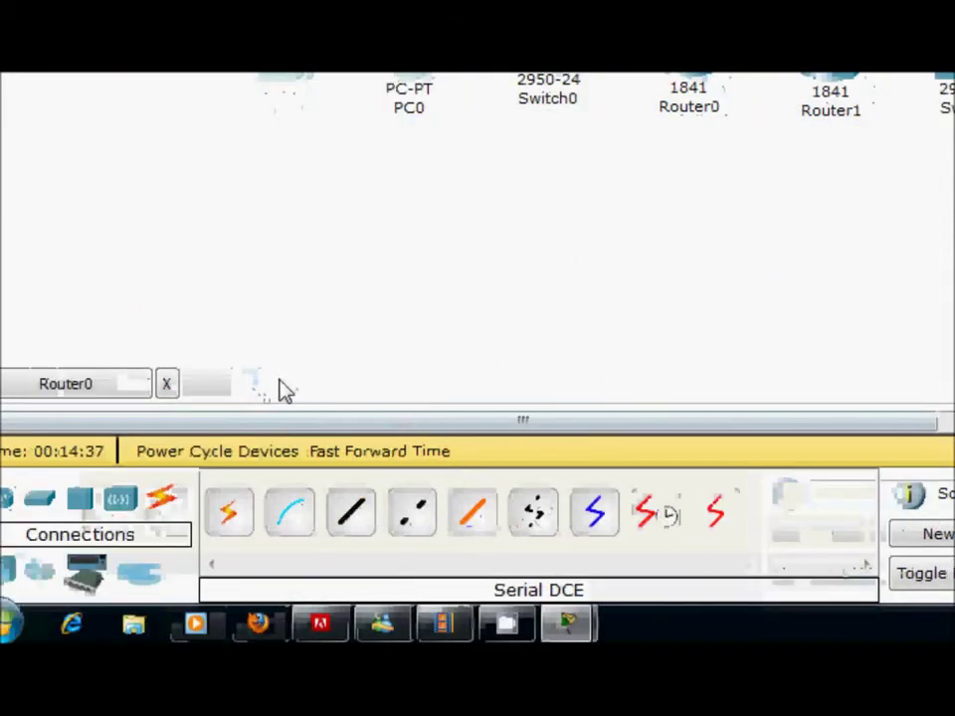
click(45, 384)
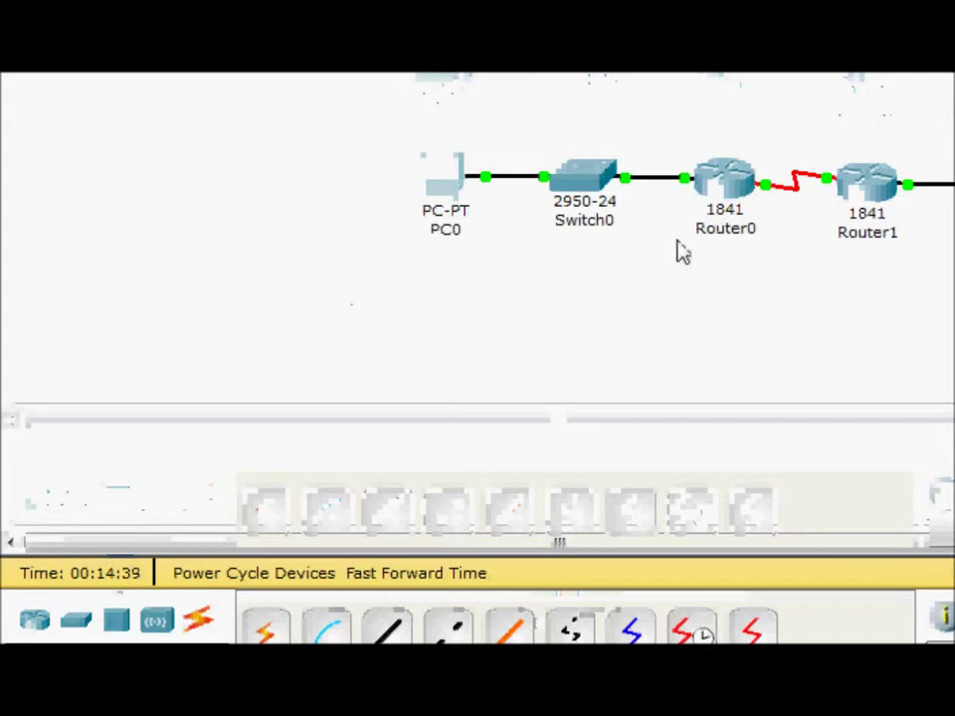
mouse_move(667, 307)
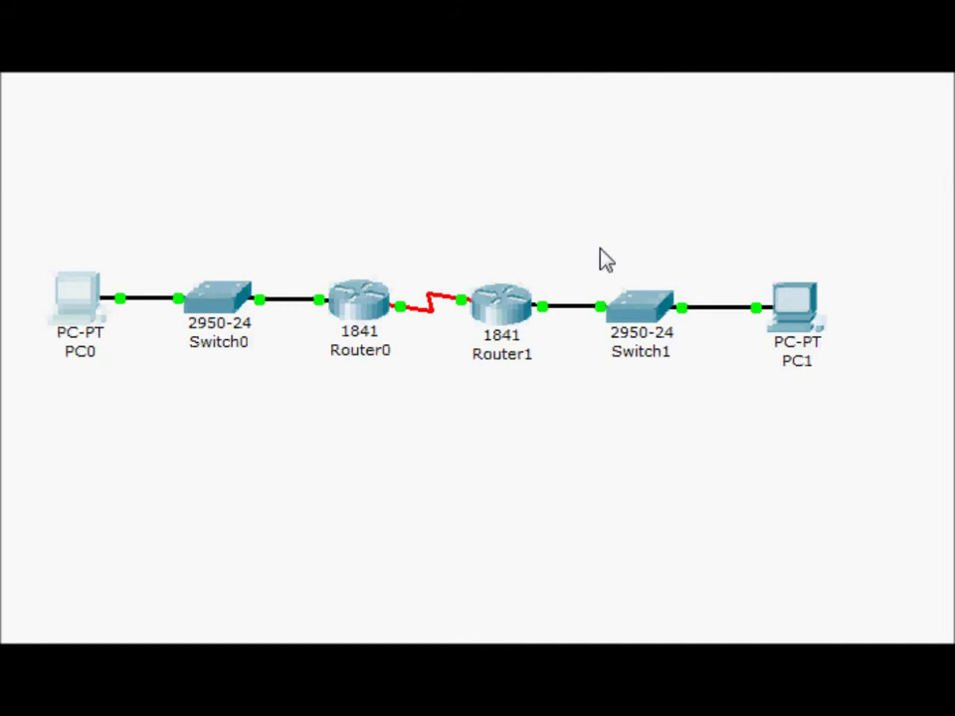
click(678, 626)
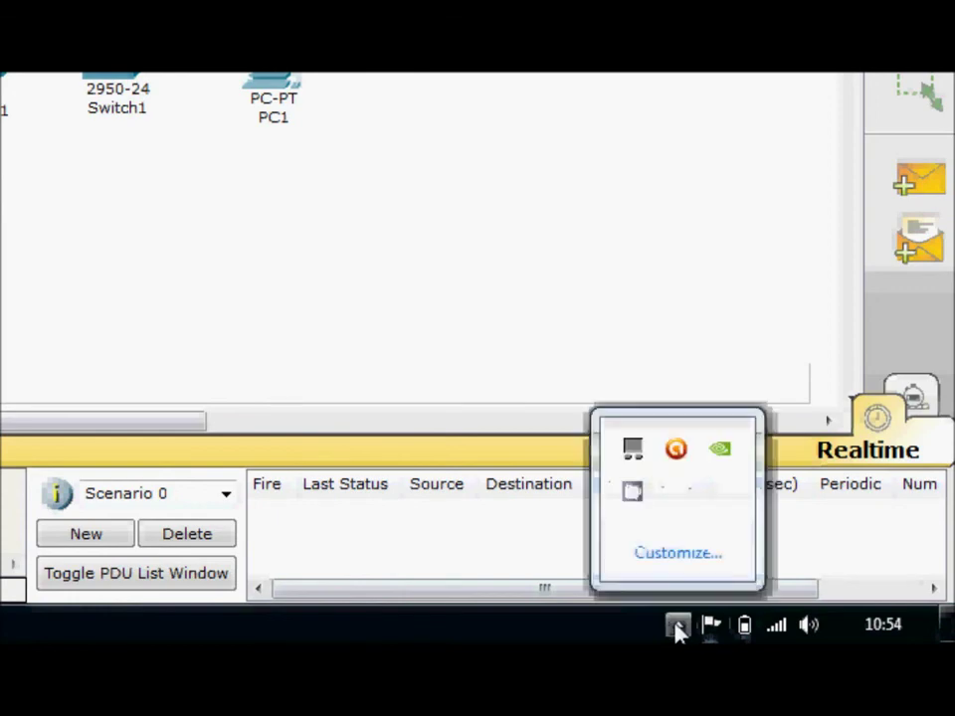
click(633, 492)
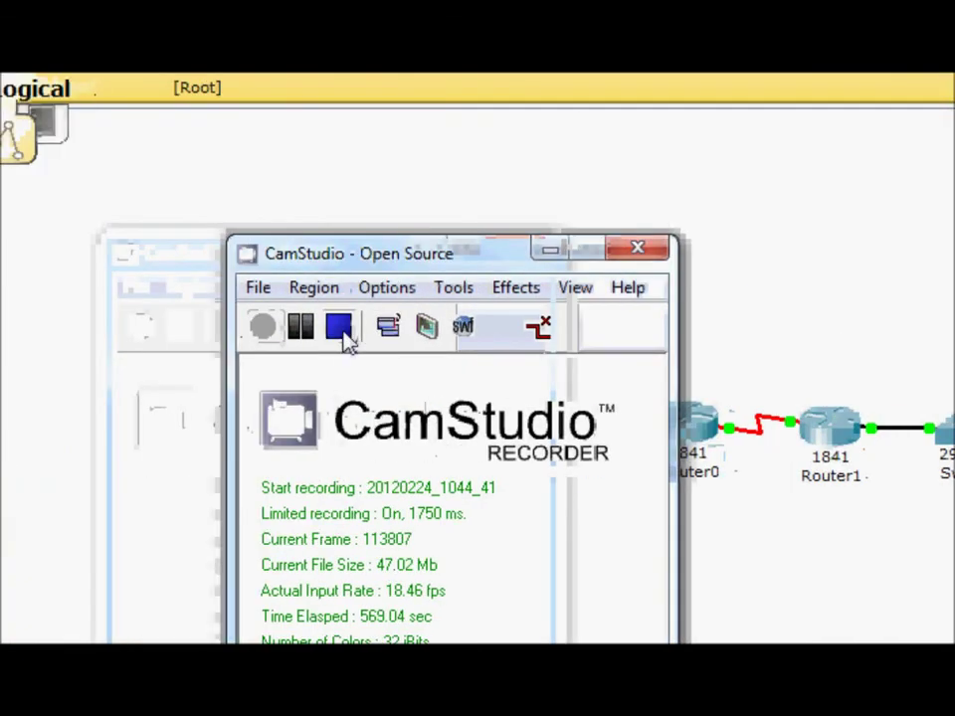